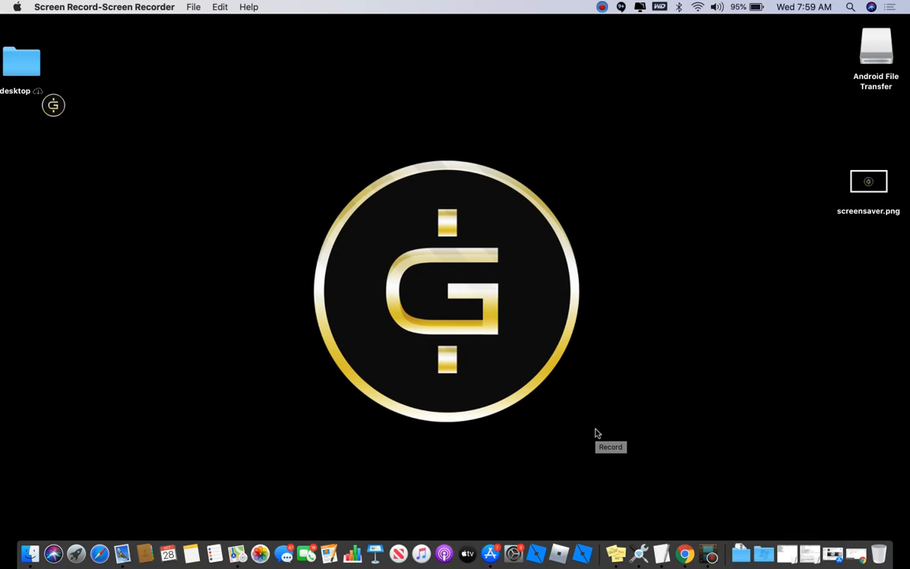
- Switch to Finder and go to the ~/Library folder by entering its path
{"action": "left_click", "coordinate": [30, 545]}
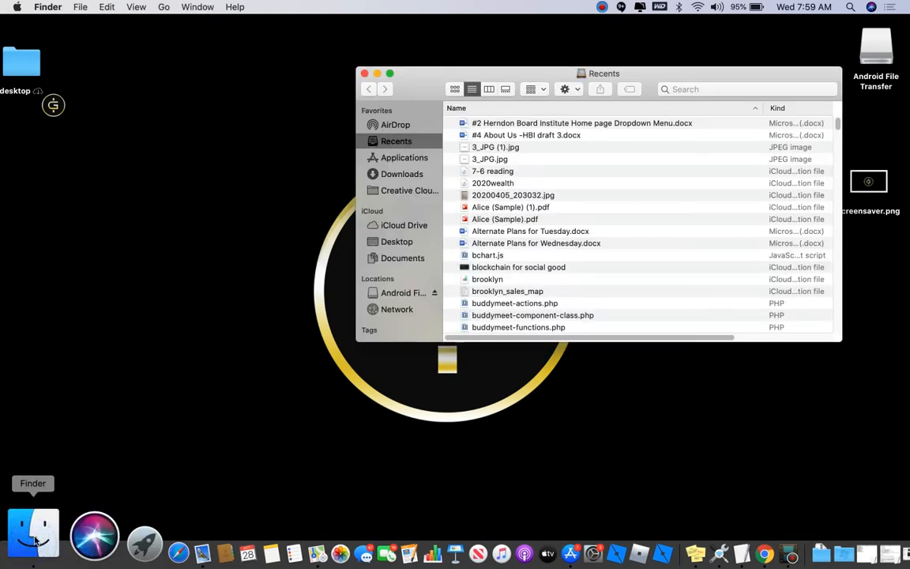
{"action": "left_click_drag", "start_coordinate": [416, 78], "coordinate": [359, 119]}
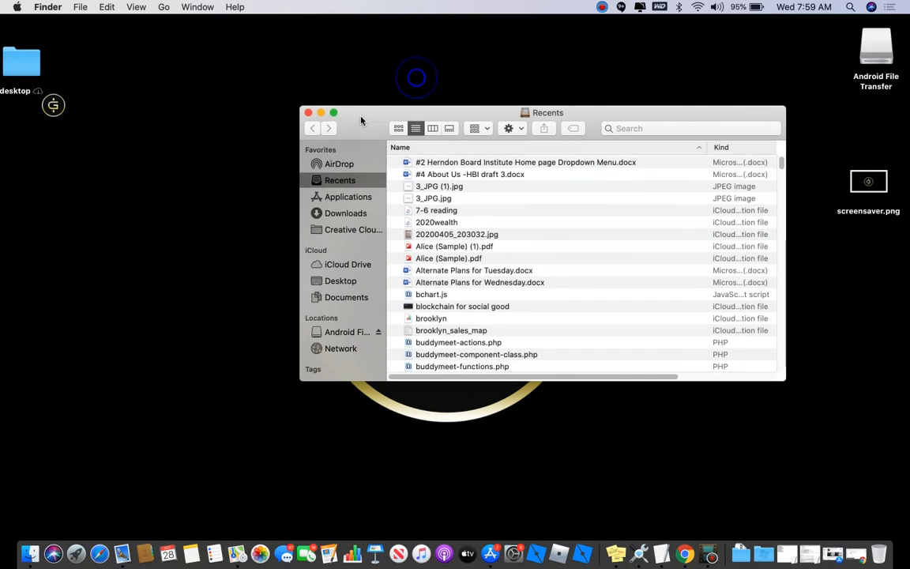
{"action": "left_click", "coordinate": [320, 113]}
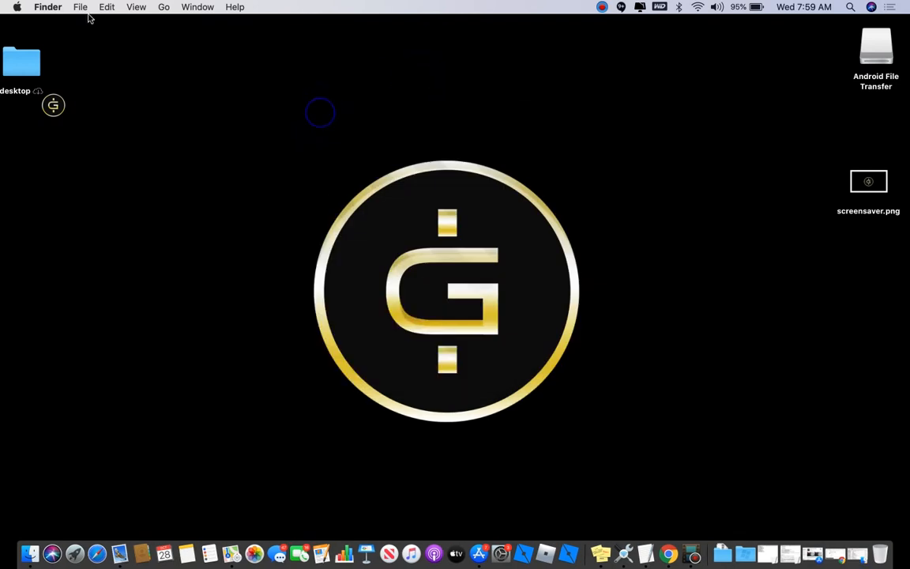
{"action": "left_click", "coordinate": [162, 7]}
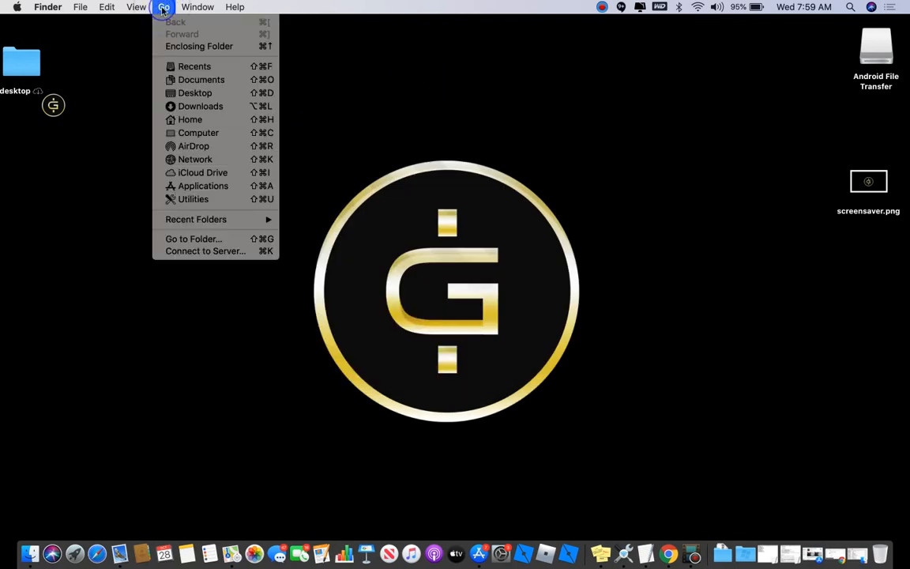
{"action": "left_click", "coordinate": [211, 239]}
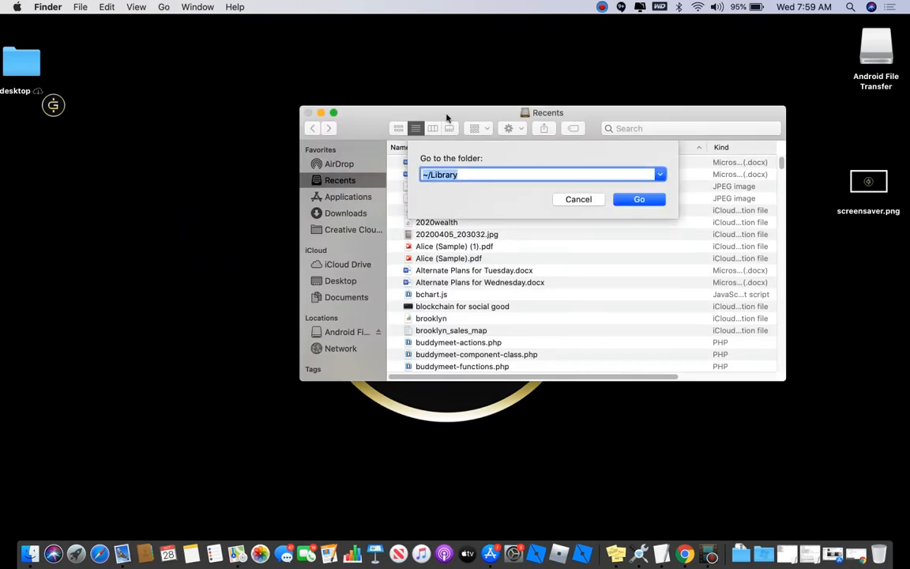
{"action": "left_click", "coordinate": [458, 174]}
{"action": "double_click", "coordinate": [423, 176]}
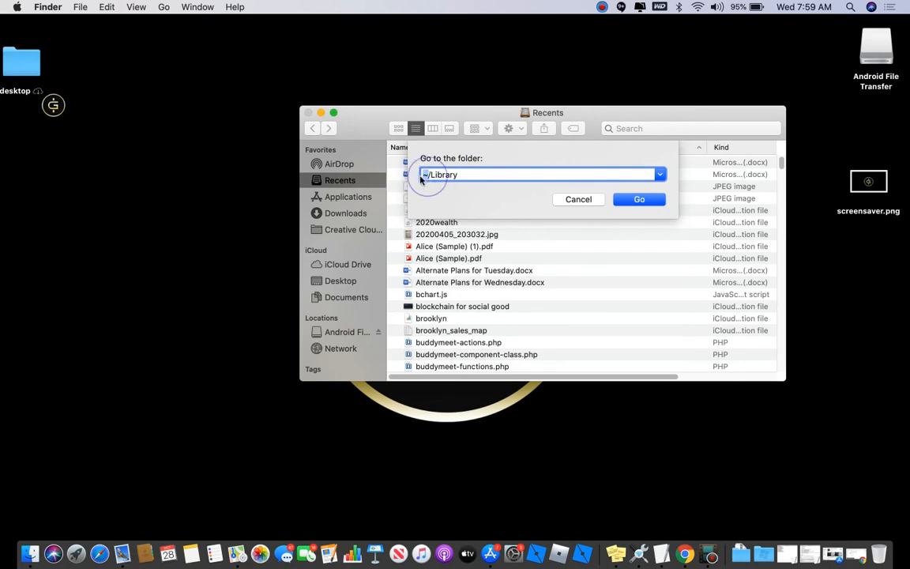
{"action": "left_click", "coordinate": [426, 176]}
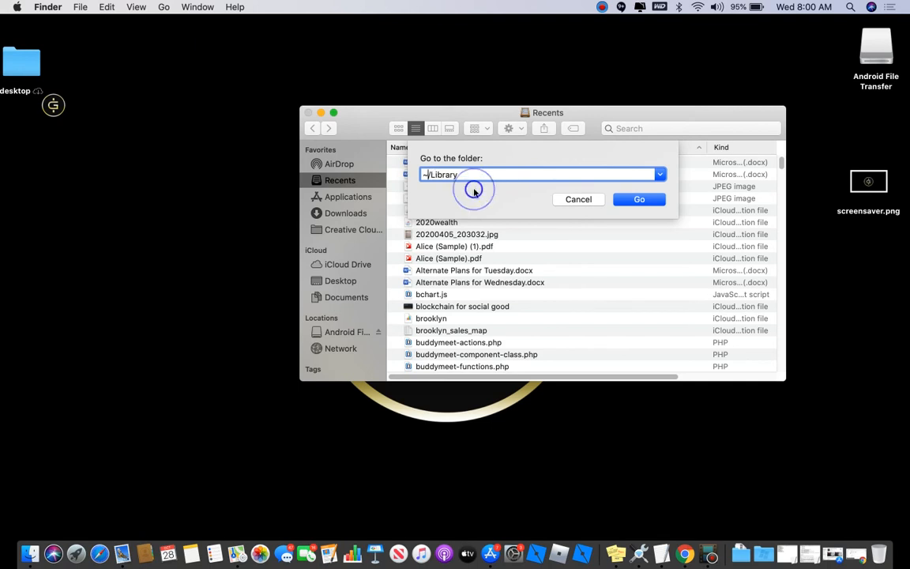
{"action": "left_click", "coordinate": [632, 199]}
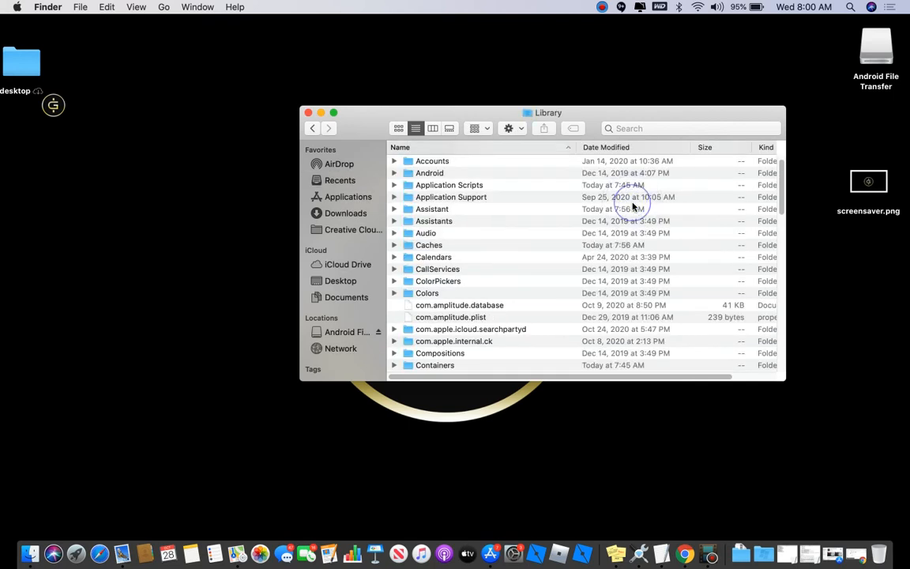
- Open the Guapcoin folder inside Library's Application Support folder
{"action": "left_click_drag", "start_coordinate": [361, 122], "coordinate": [224, 71]}
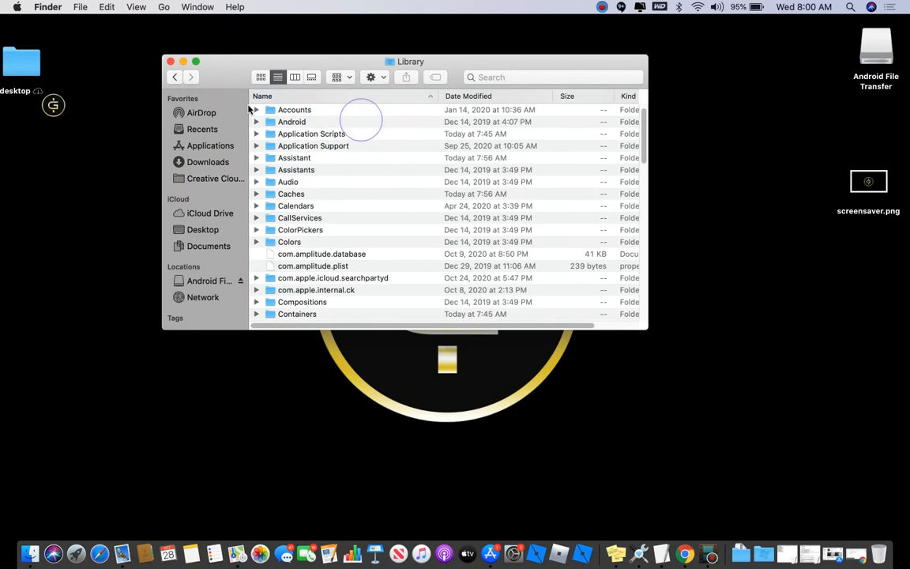
{"action": "left_click", "coordinate": [318, 147]}
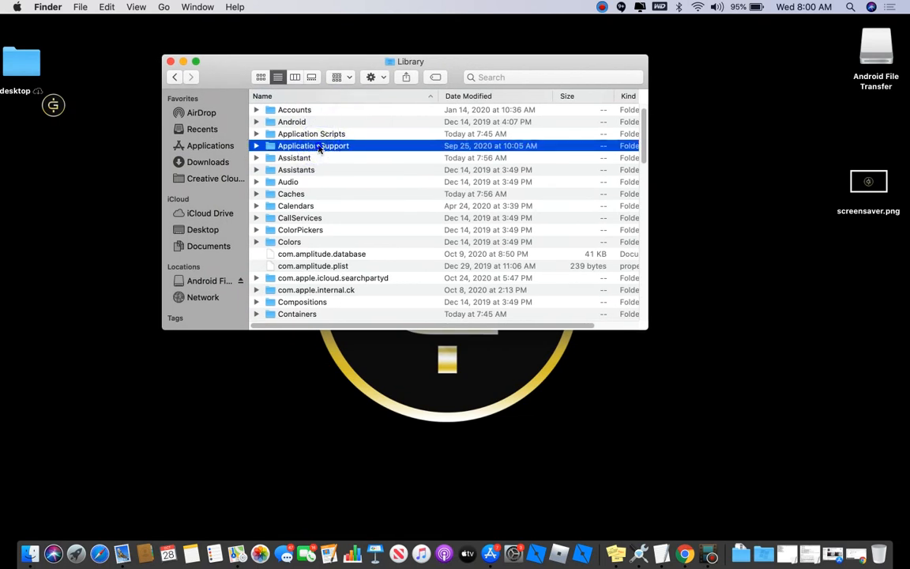
{"action": "double_click", "coordinate": [319, 148]}
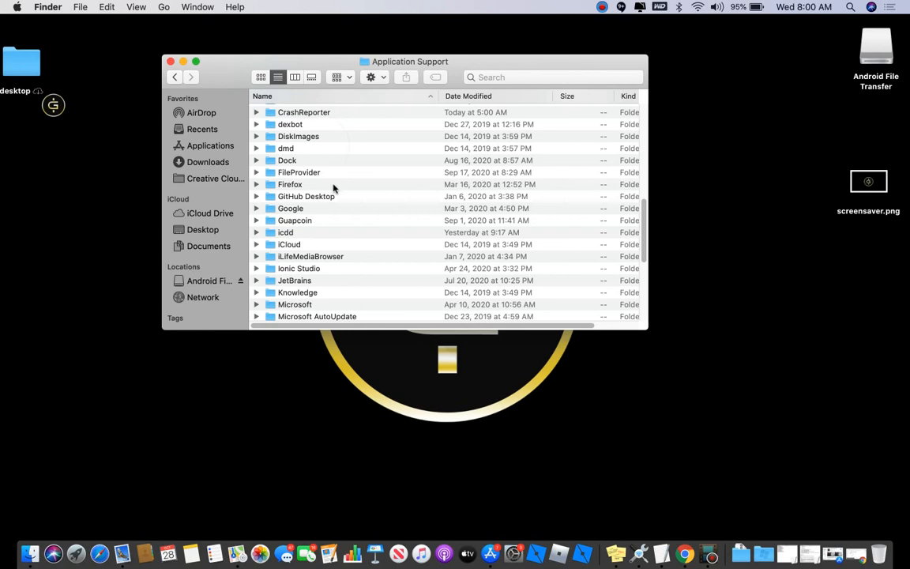
{"action": "left_click", "coordinate": [309, 222]}
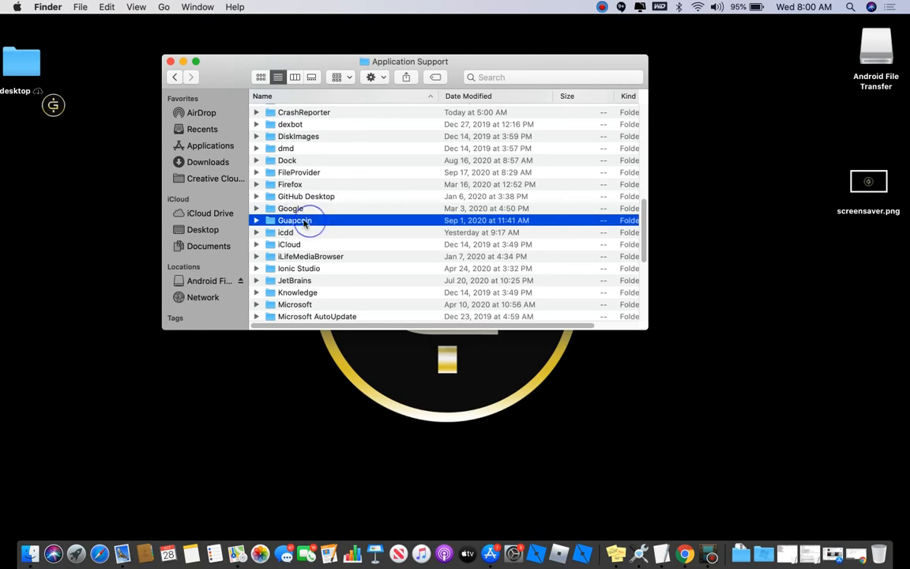
{"action": "double_click", "coordinate": [328, 222]}
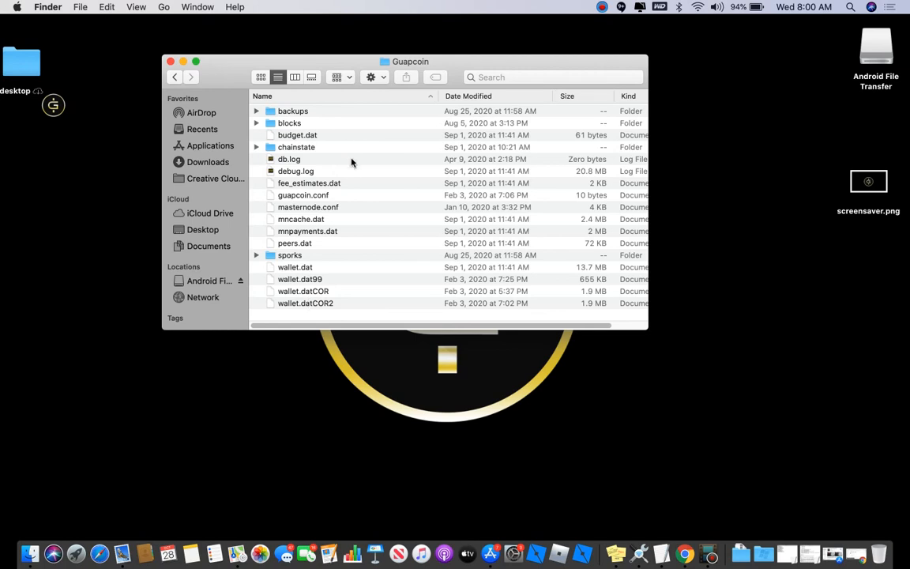
- Go back to Application Support and copy the whole Guapcoin folder
{"action": "left_click", "coordinate": [176, 77]}
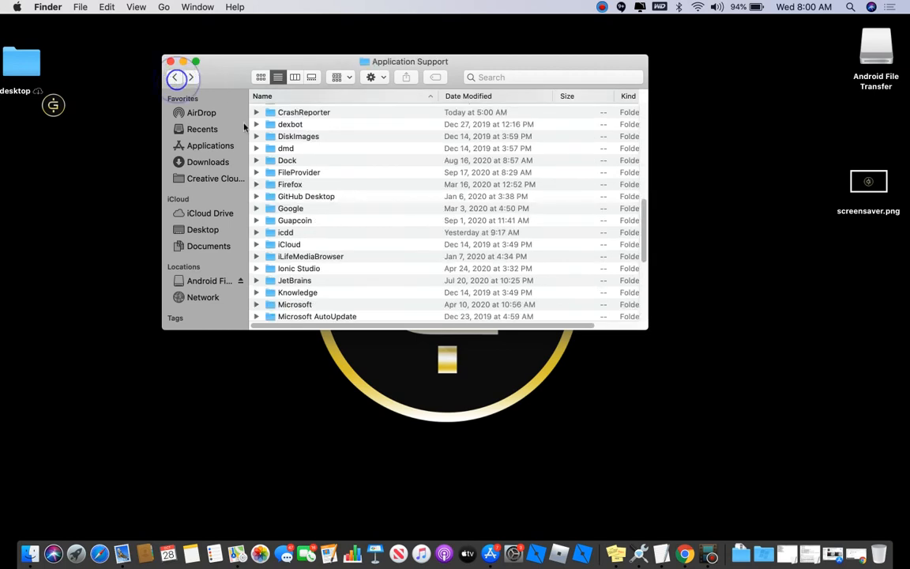
{"action": "left_click", "coordinate": [298, 225]}
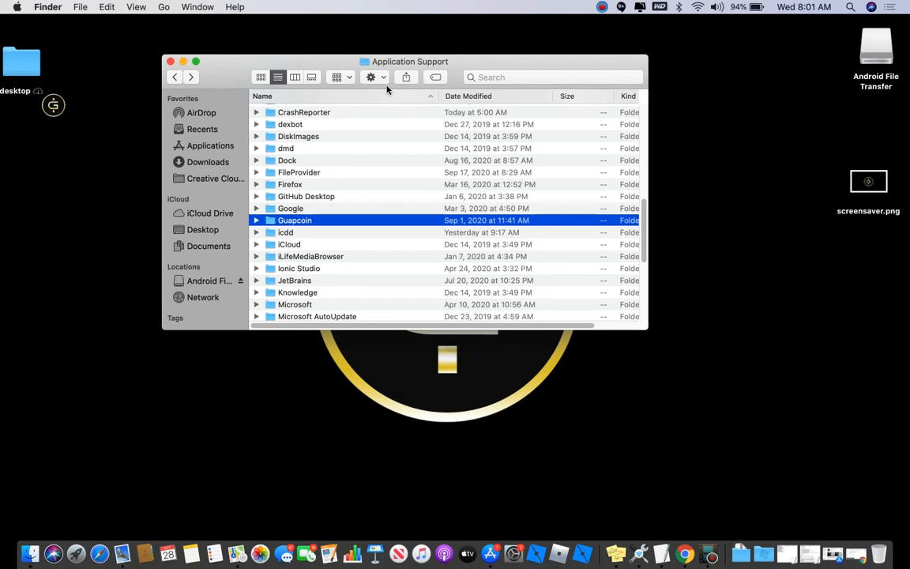
{"action": "right_click", "coordinate": [328, 222]}
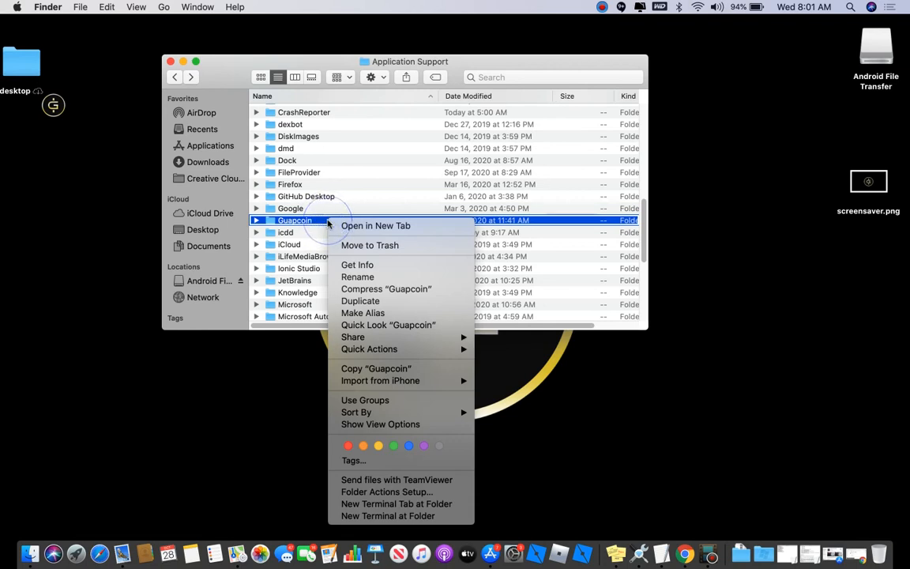
{"action": "left_click", "coordinate": [383, 368]}
- Create a new folder on the desktop named "Complete Guapcoin Backup"
{"action": "left_click", "coordinate": [223, 395]}
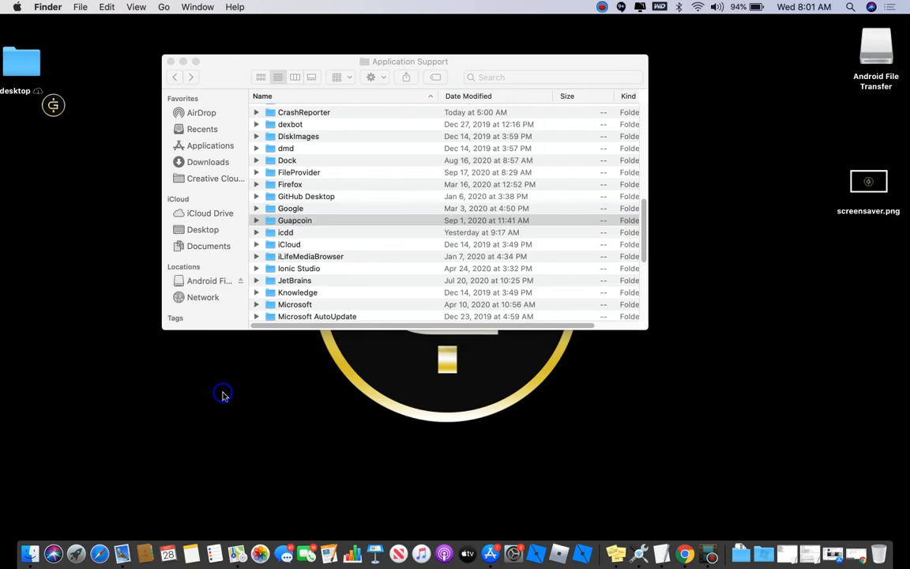
{"action": "right_click", "coordinate": [69, 230]}
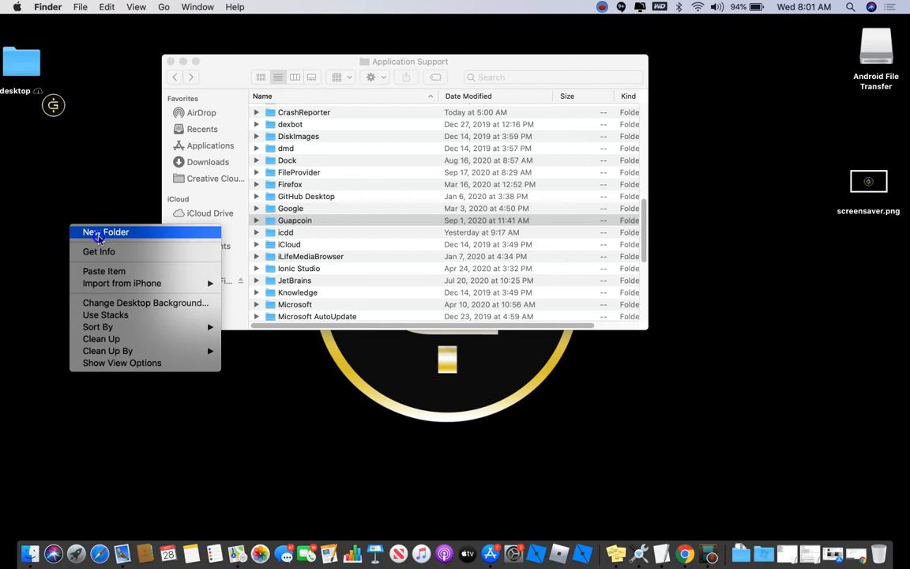
{"action": "left_click", "coordinate": [98, 233]}
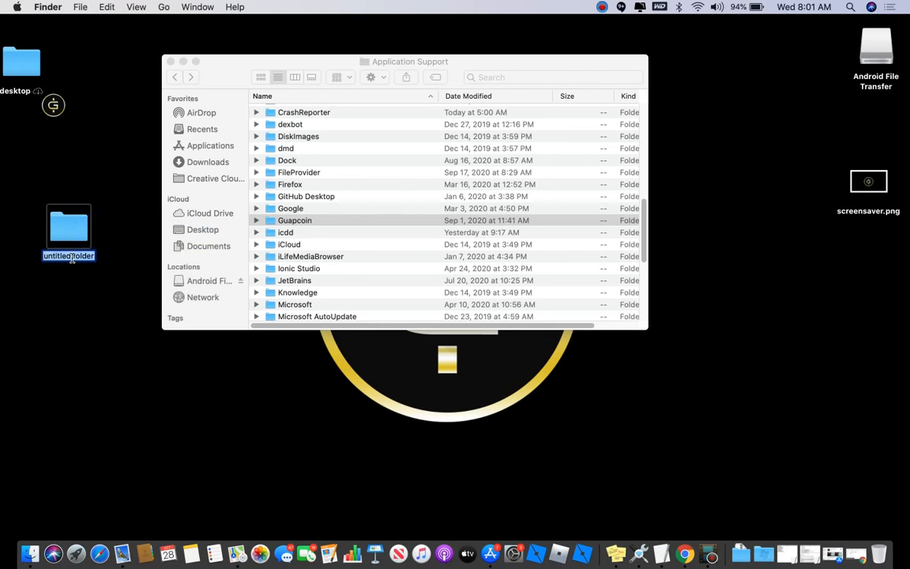
{"action": "type", "text": "Complete"}
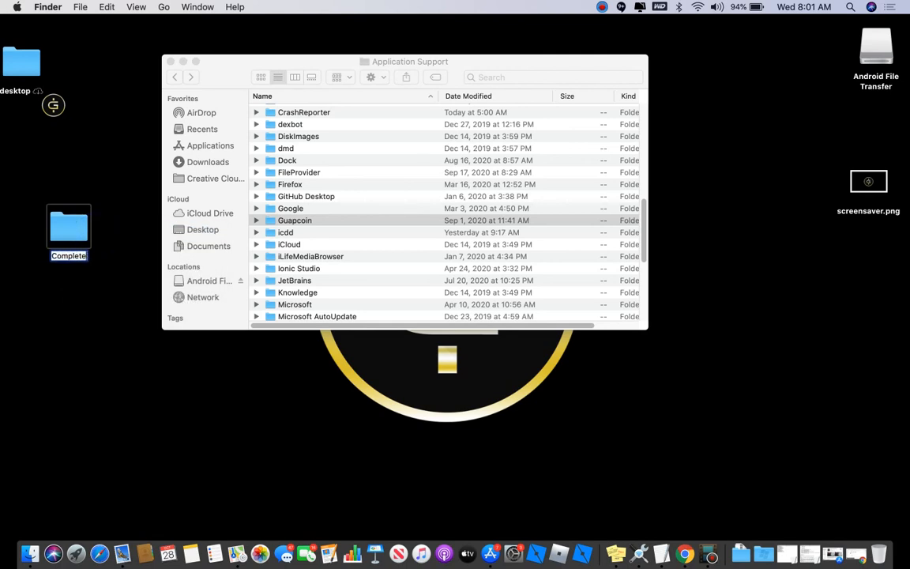
{"action": "key", "text": "Return"}
{"action": "type", "text": "Guapcoin Backup"}
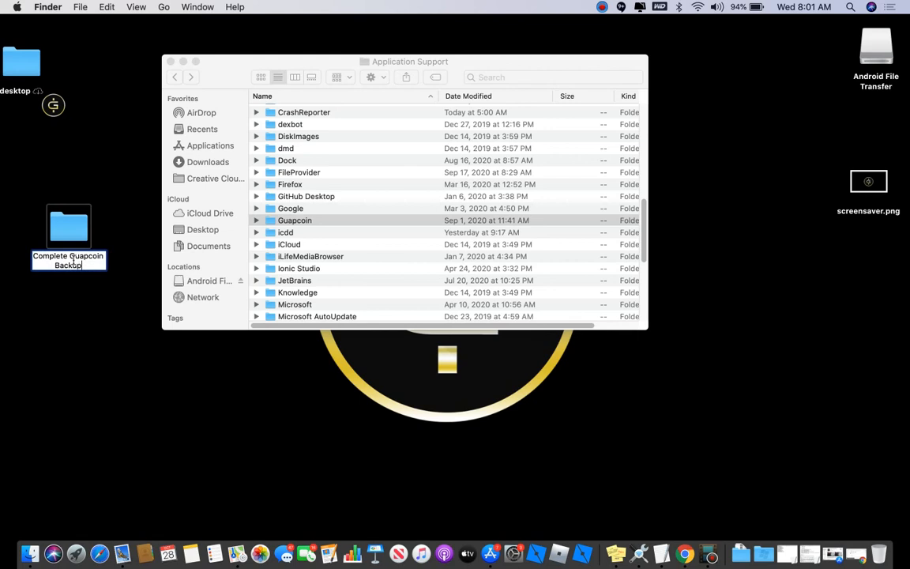
{"action": "left_click", "coordinate": [85, 306]}
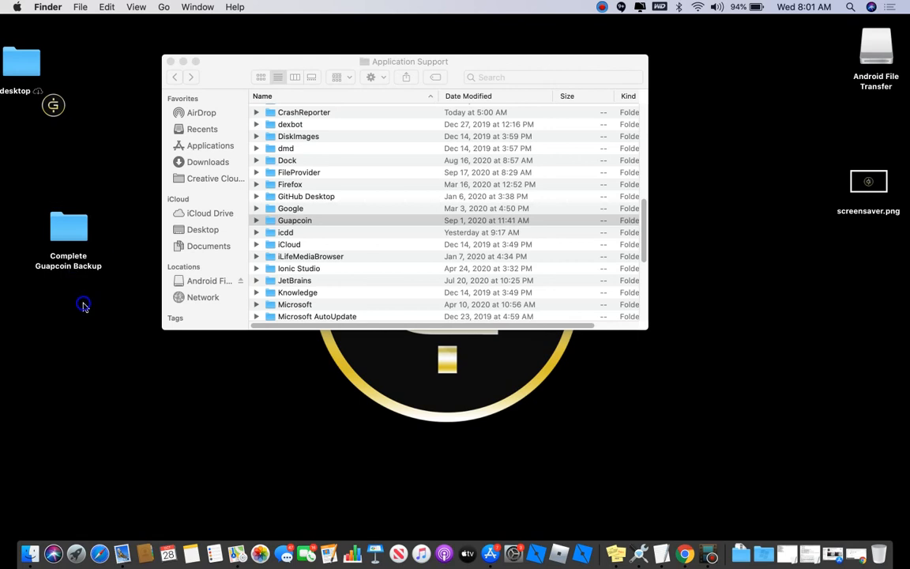
- Paste the copied Guapcoin folder into the Complete Guapcoin Backup folder and close that folder's window
{"action": "double_click", "coordinate": [67, 233]}
{"action": "left_click", "coordinate": [319, 145]}
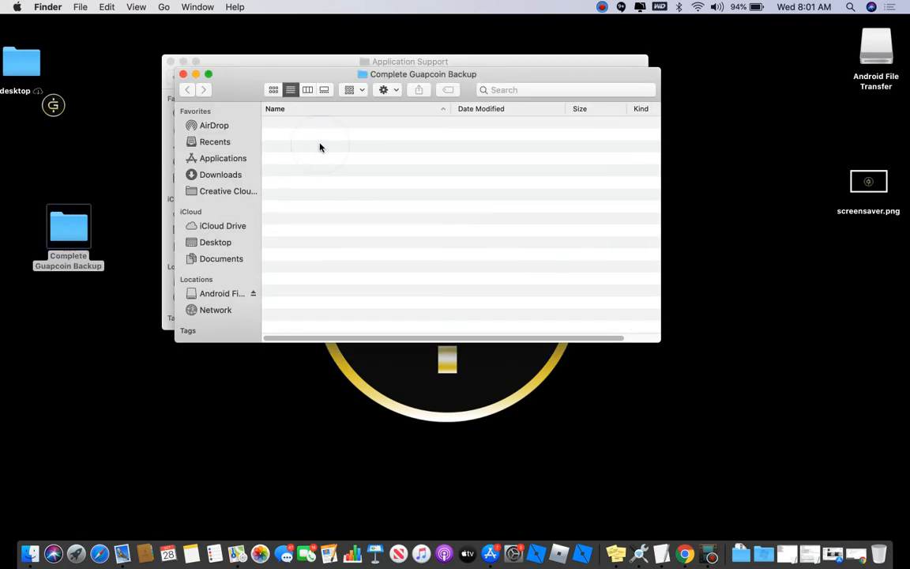
{"action": "key", "text": "super+v"}
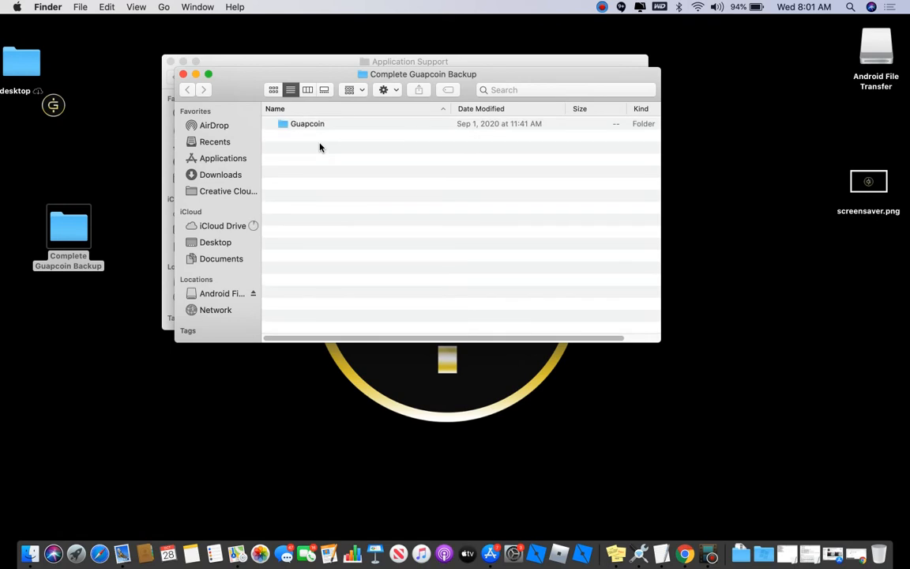
{"action": "left_click_drag", "start_coordinate": [239, 87], "coordinate": [417, 201]}
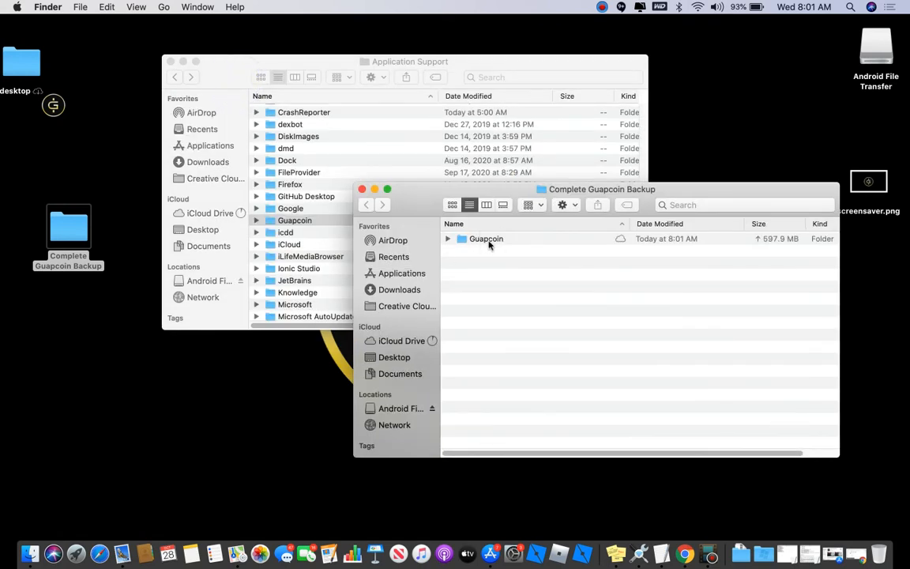
{"action": "left_click", "coordinate": [496, 284]}
{"action": "left_click", "coordinate": [362, 189]}
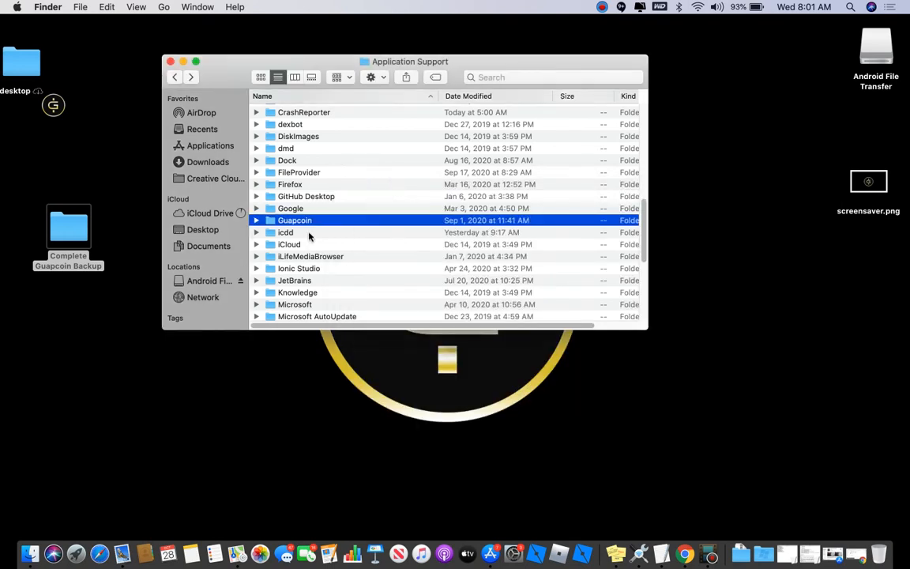
- Open the original Guapcoin folder and the Trash, arranging the windows so both are accessible
{"action": "double_click", "coordinate": [302, 224]}
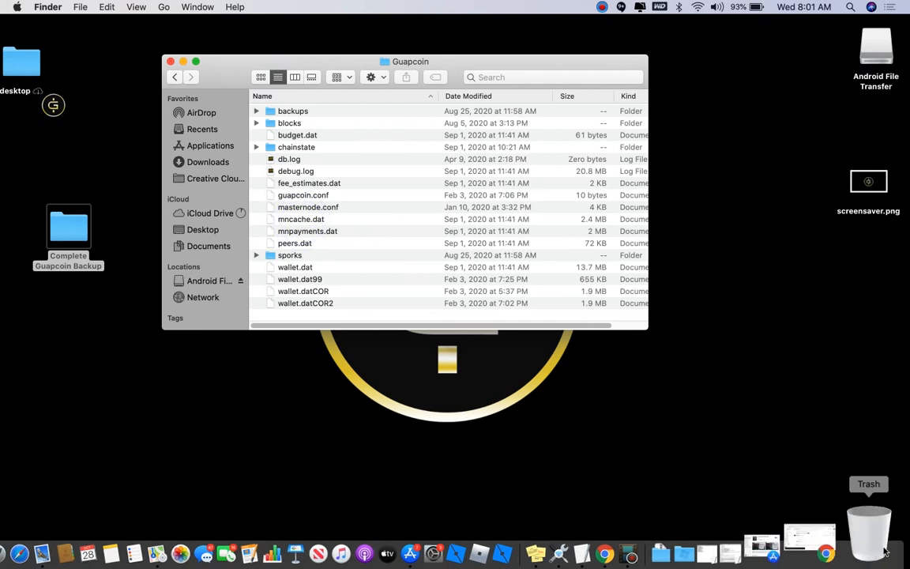
{"action": "left_click", "coordinate": [877, 548]}
{"action": "left_click_drag", "start_coordinate": [331, 64], "coordinate": [237, 63]}
- Move blocks, budget.dat, chainstate and db.log from the Guapcoin folder to the Trash
{"action": "left_click", "coordinate": [227, 123]}
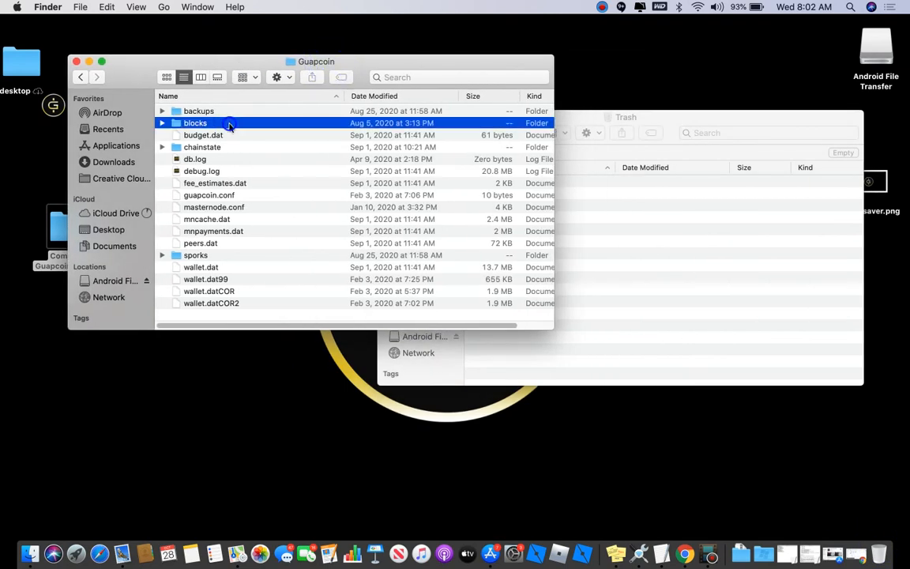
{"action": "left_click_drag", "start_coordinate": [175, 127], "coordinate": [600, 237]}
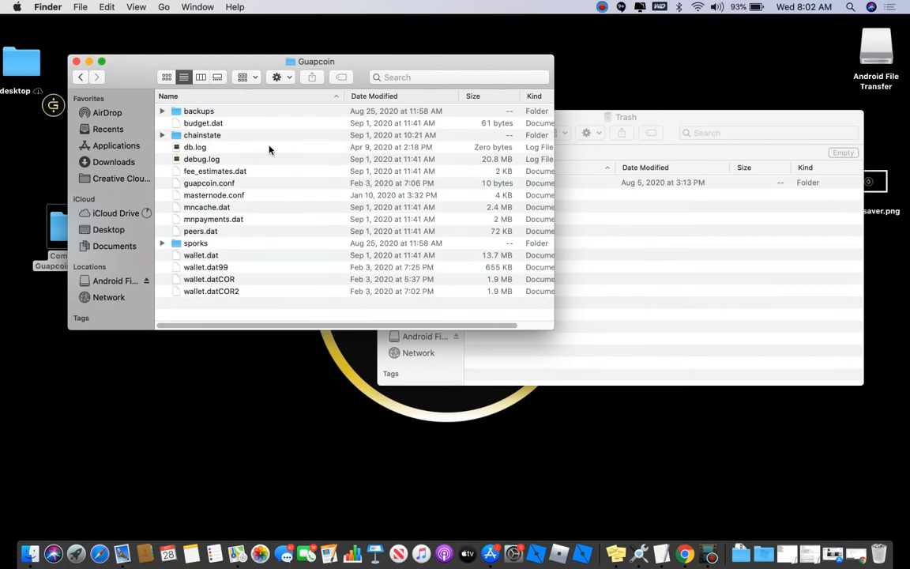
{"action": "left_click_drag", "start_coordinate": [242, 123], "coordinate": [679, 267]}
{"action": "left_click", "coordinate": [227, 124]}
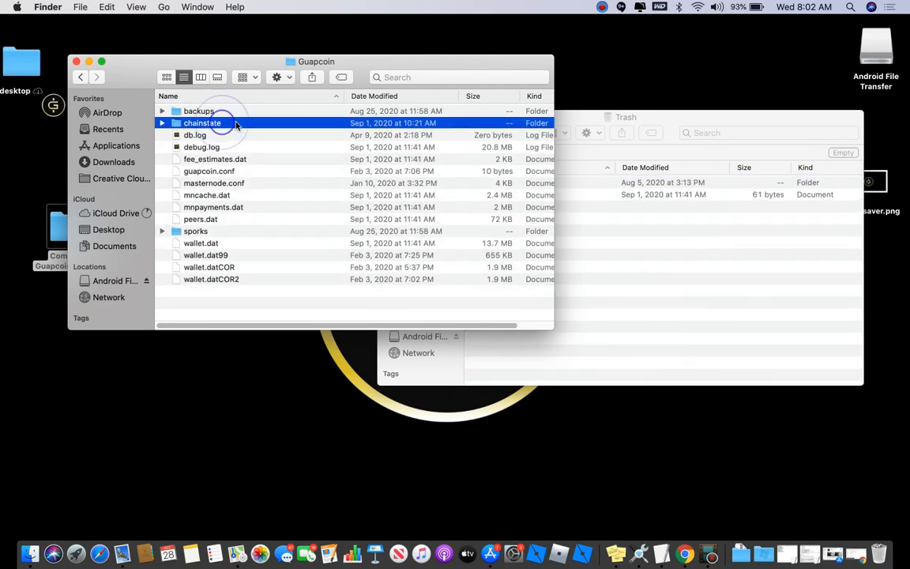
{"action": "key", "text": "super+BackSpace"}
{"action": "left_click_drag", "start_coordinate": [250, 124], "coordinate": [782, 314]}
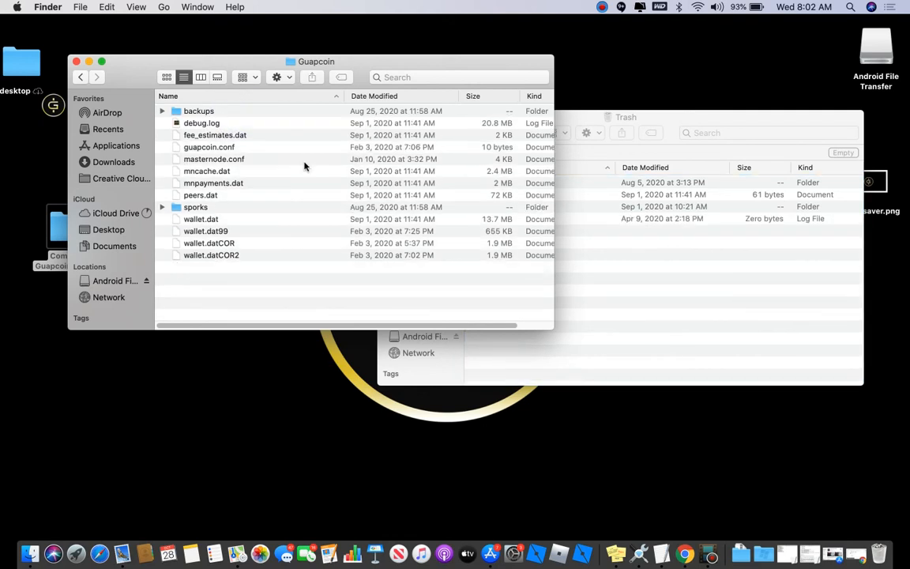
- Move debug.log, fee_estimates.dat, mncache.dat, mnpayments.dat, peers.dat and the sporks folder from the Guapcoin folder to the Trash
{"action": "left_click_drag", "start_coordinate": [260, 122], "coordinate": [657, 261]}
{"action": "left_click_drag", "start_coordinate": [259, 122], "coordinate": [588, 301]}
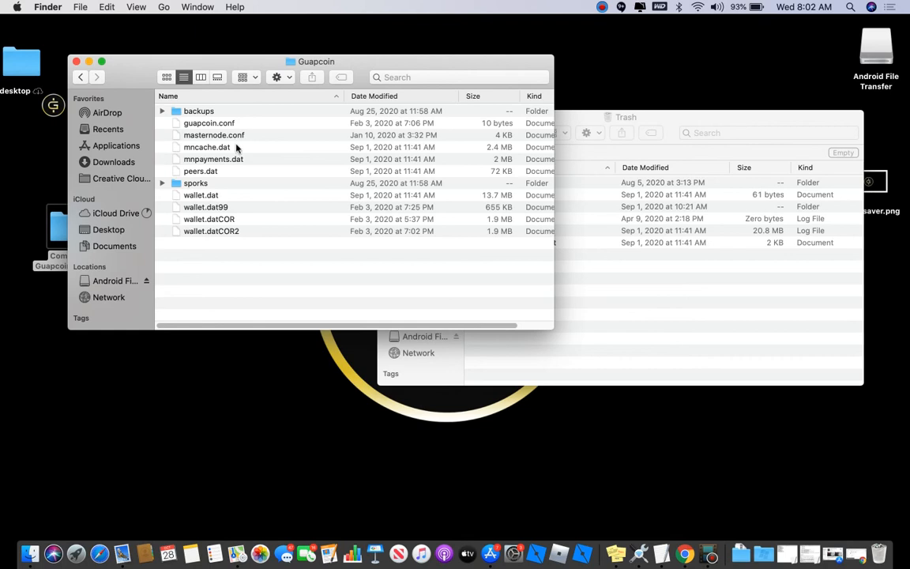
{"action": "left_click_drag", "start_coordinate": [237, 148], "coordinate": [619, 325]}
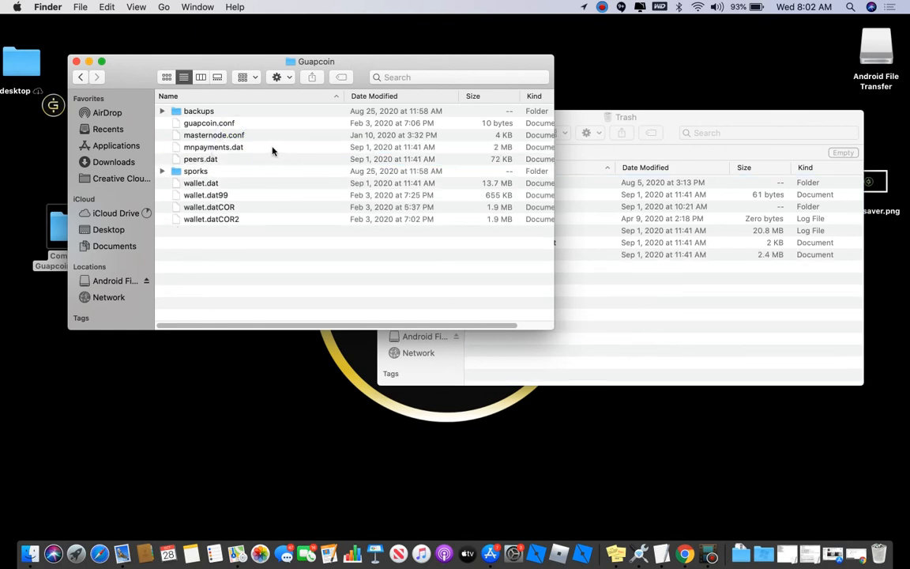
{"action": "left_click_drag", "start_coordinate": [249, 148], "coordinate": [621, 284]}
{"action": "left_click_drag", "start_coordinate": [267, 152], "coordinate": [642, 314]}
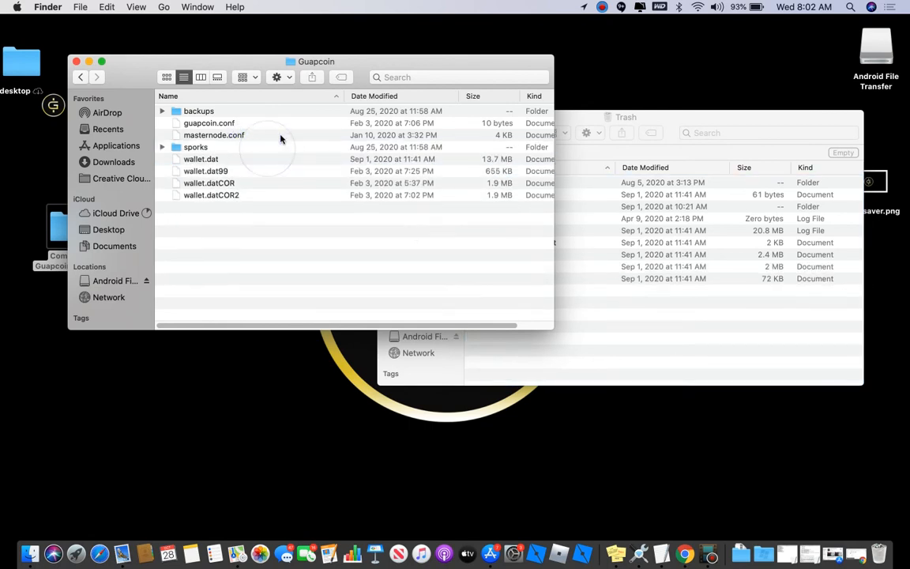
{"action": "left_click_drag", "start_coordinate": [282, 147], "coordinate": [687, 309]}
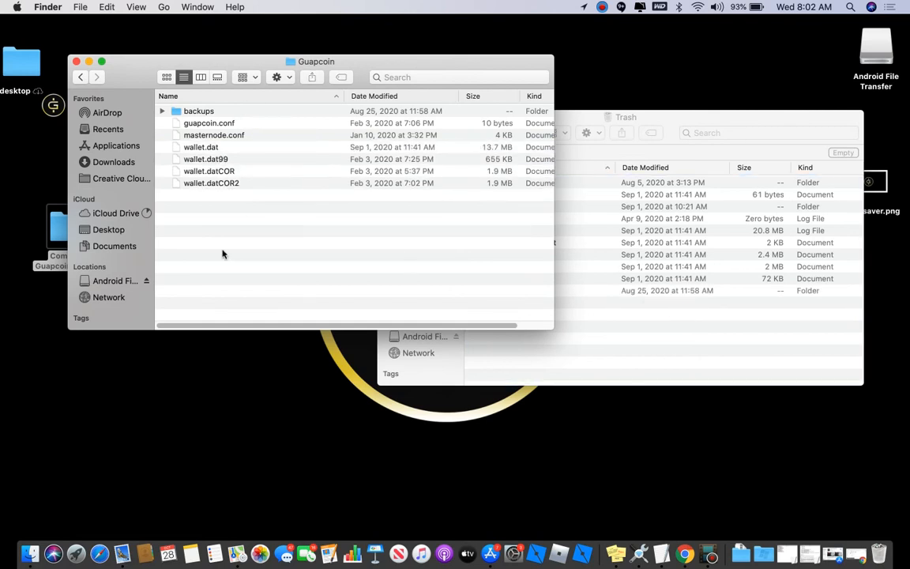
- Minimize the Guapcoin folder window, then switch to Chrome and open the guapcrypto/Guapcoin releases page on GitHub
{"action": "left_click", "coordinate": [210, 210]}
{"action": "left_click", "coordinate": [88, 63]}
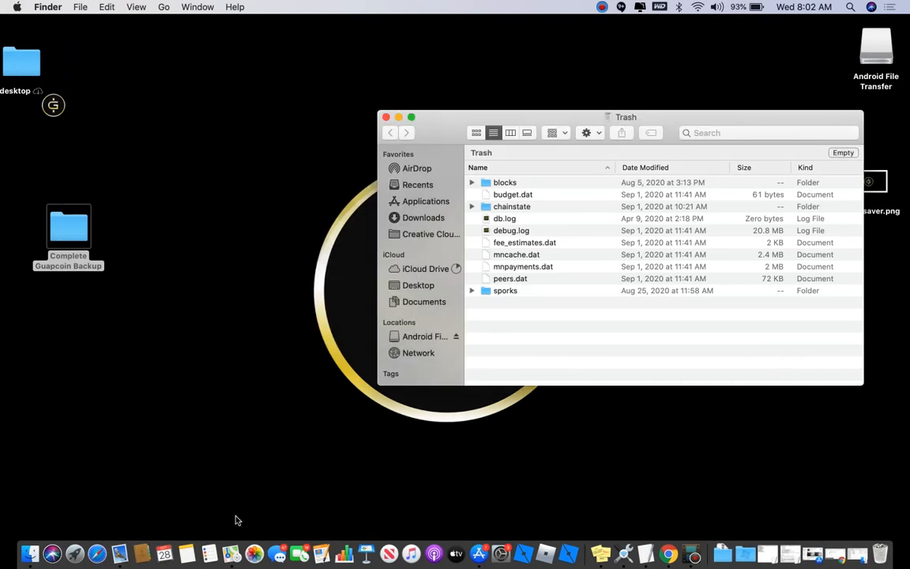
{"action": "left_click", "coordinate": [663, 535]}
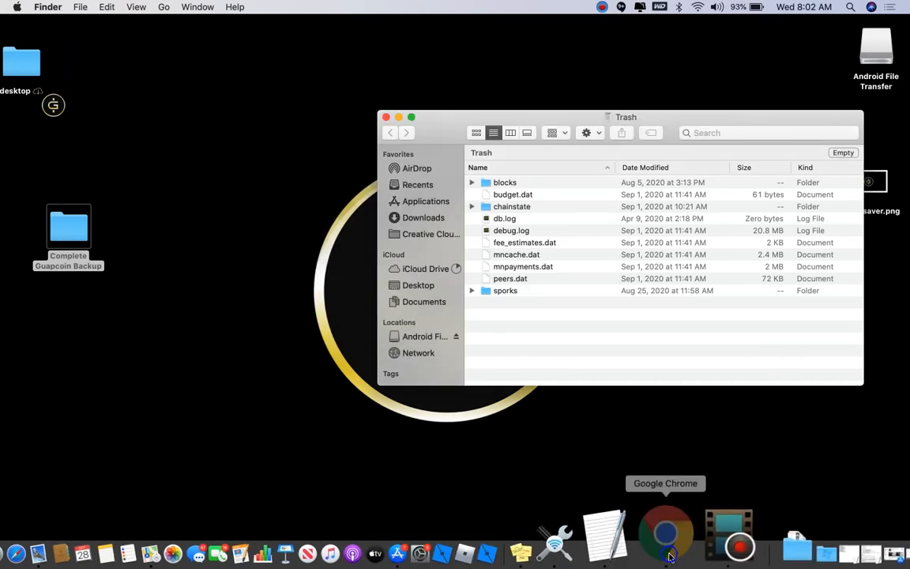
{"action": "left_click", "coordinate": [274, 72]}
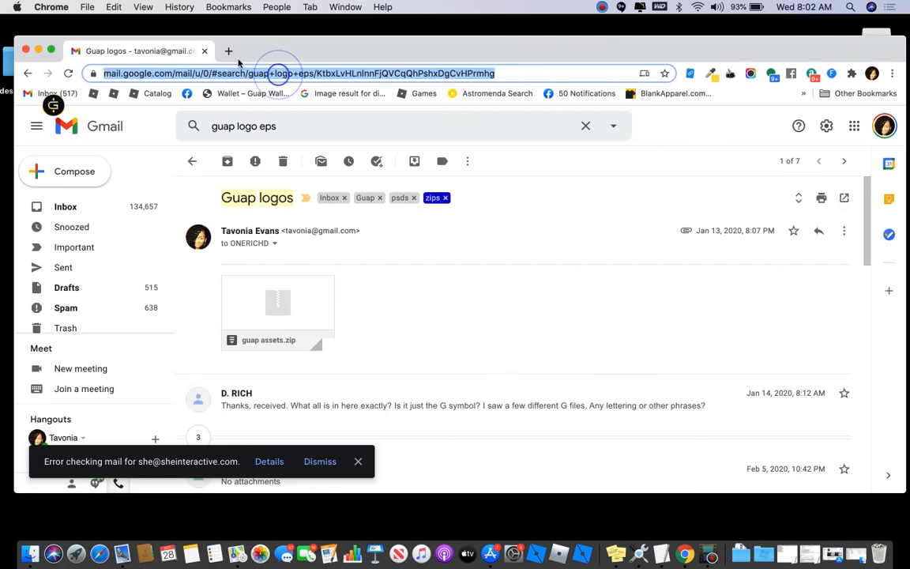
{"action": "left_click", "coordinate": [204, 52]}
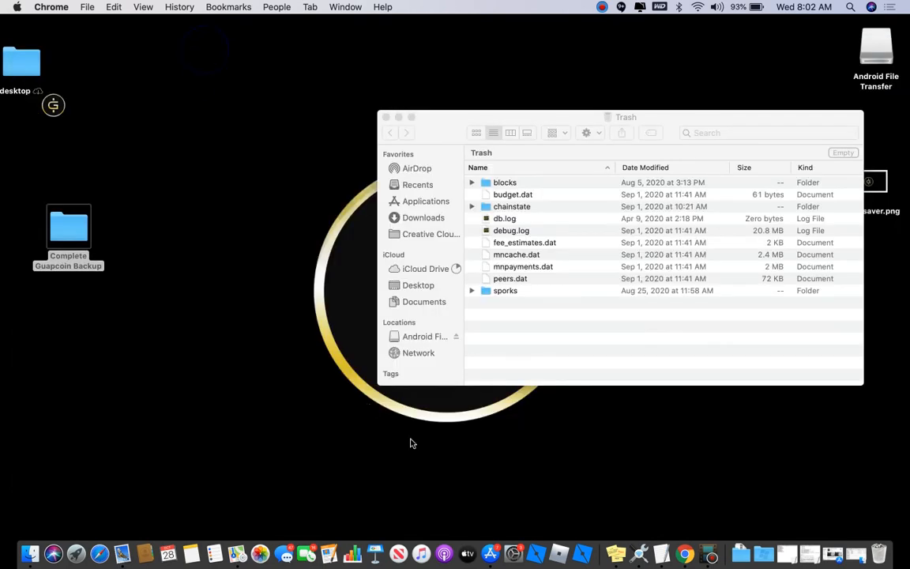
{"action": "left_click", "coordinate": [690, 530]}
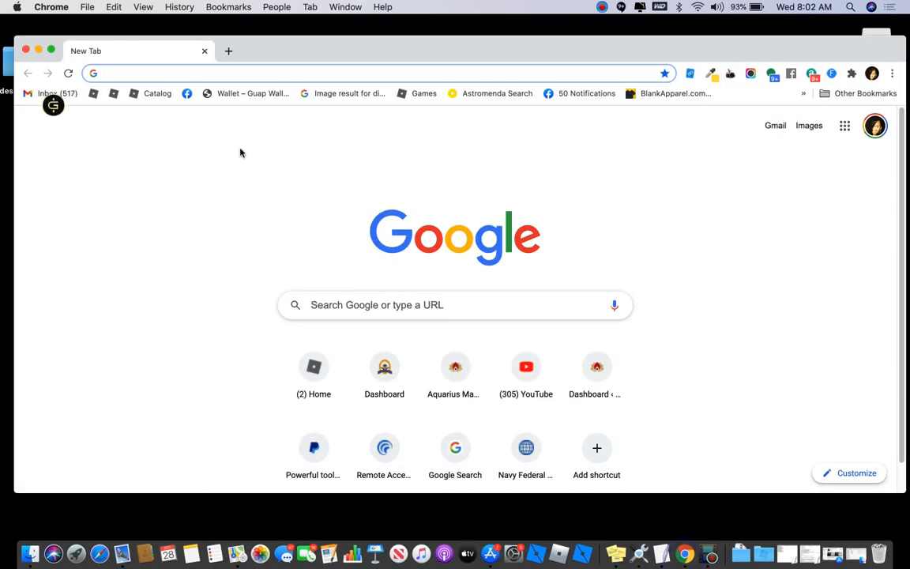
{"action": "left_click", "coordinate": [191, 73]}
{"action": "type", "text": "git"}
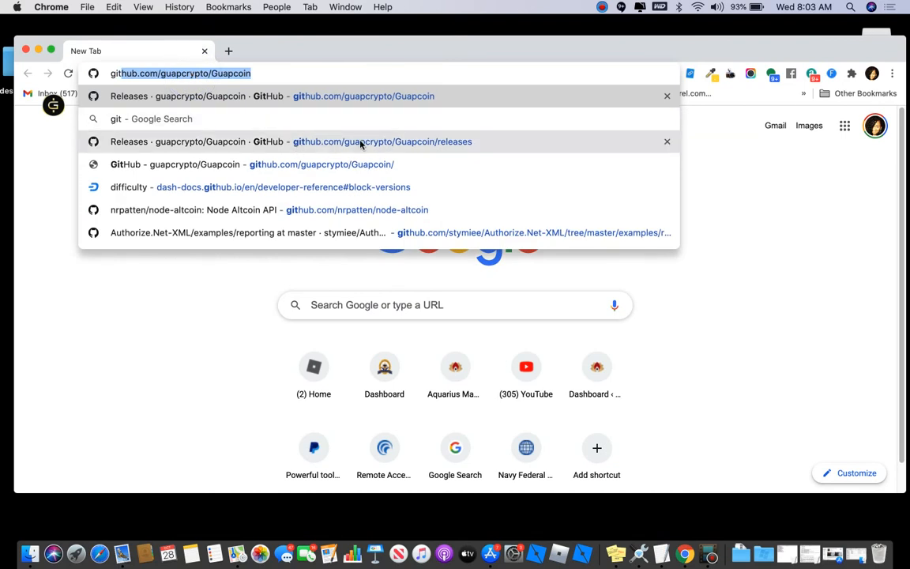
{"action": "left_click", "coordinate": [430, 143]}
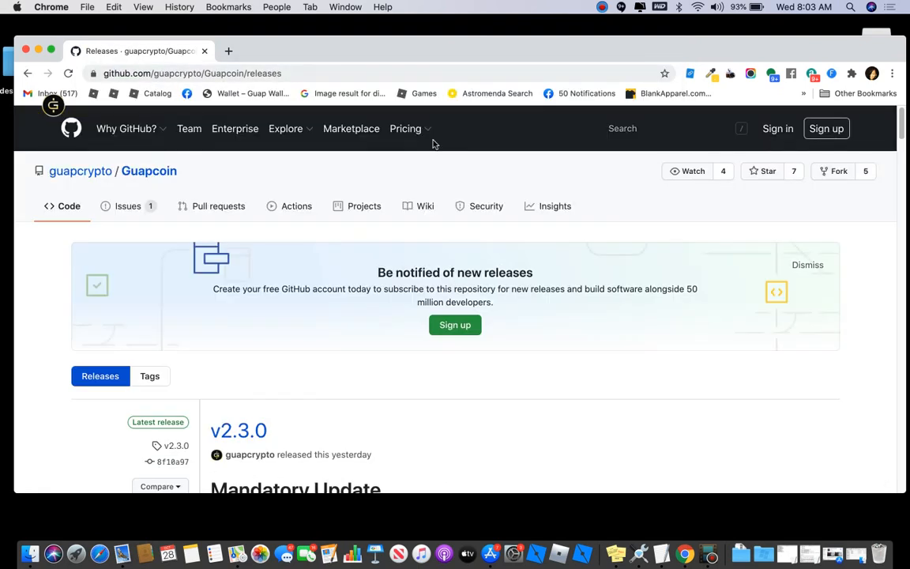
- Download Guapcoin-2.3.0-MacOS.zip from the v2.3.0 release assets into the Downloads folder
{"action": "scroll", "coordinate": [252, 335], "scroll_direction": "down", "scroll_amount": 3}
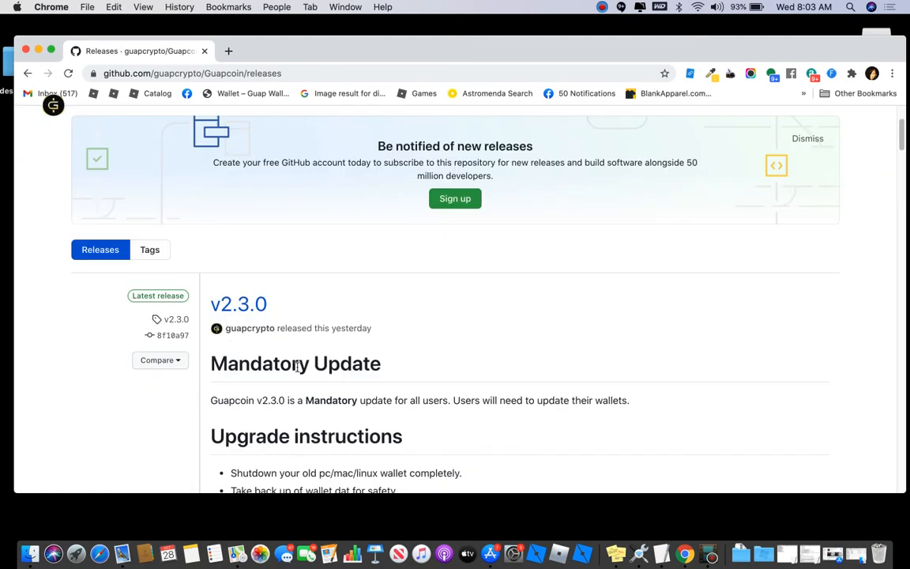
{"action": "scroll", "coordinate": [268, 386], "scroll_direction": "down", "scroll_amount": 1}
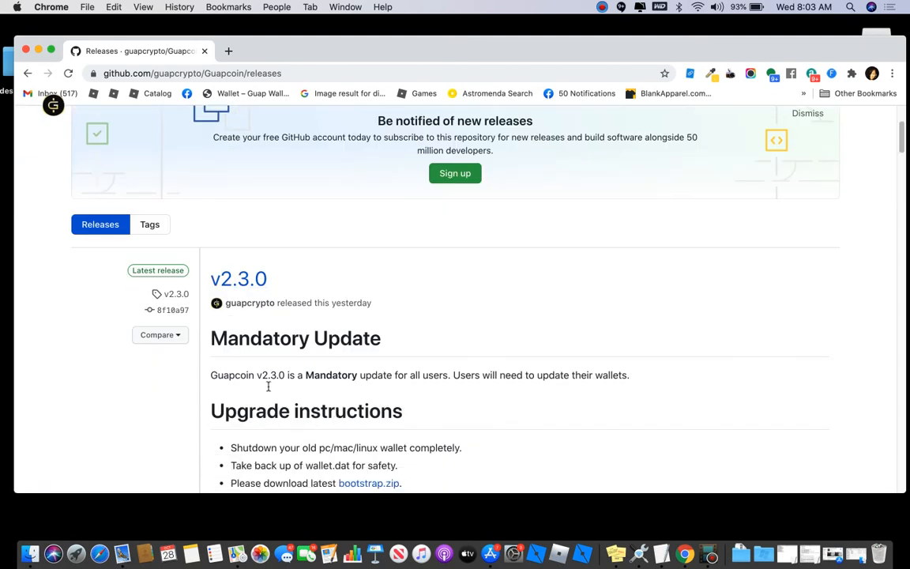
{"action": "scroll", "coordinate": [268, 385], "scroll_direction": "down", "scroll_amount": 10}
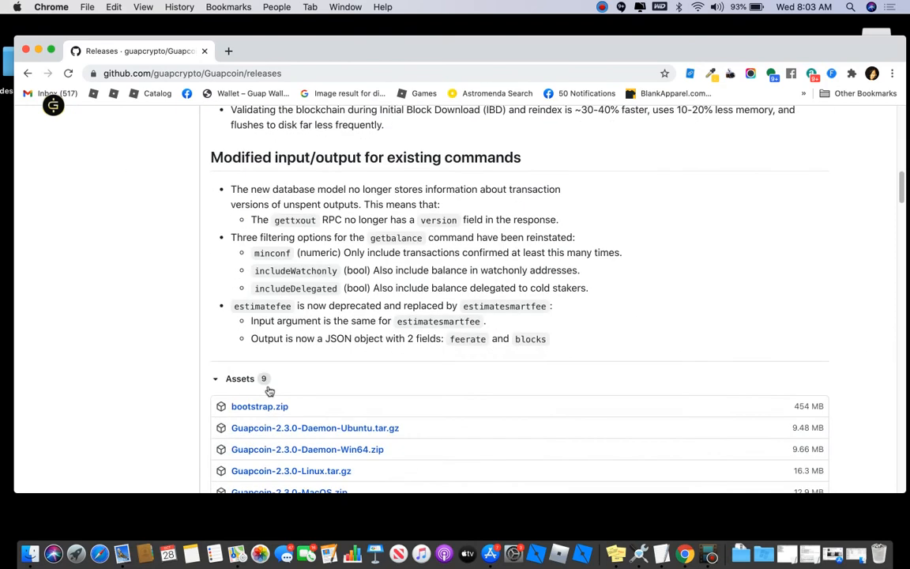
{"action": "scroll", "coordinate": [269, 390], "scroll_direction": "down", "scroll_amount": 2}
{"action": "left_click", "coordinate": [216, 279]}
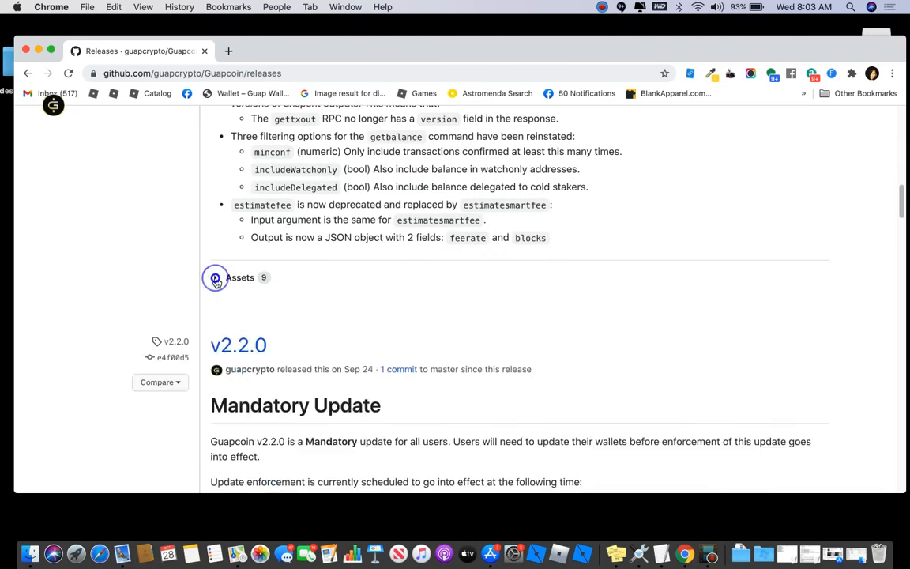
{"action": "left_click", "coordinate": [215, 278]}
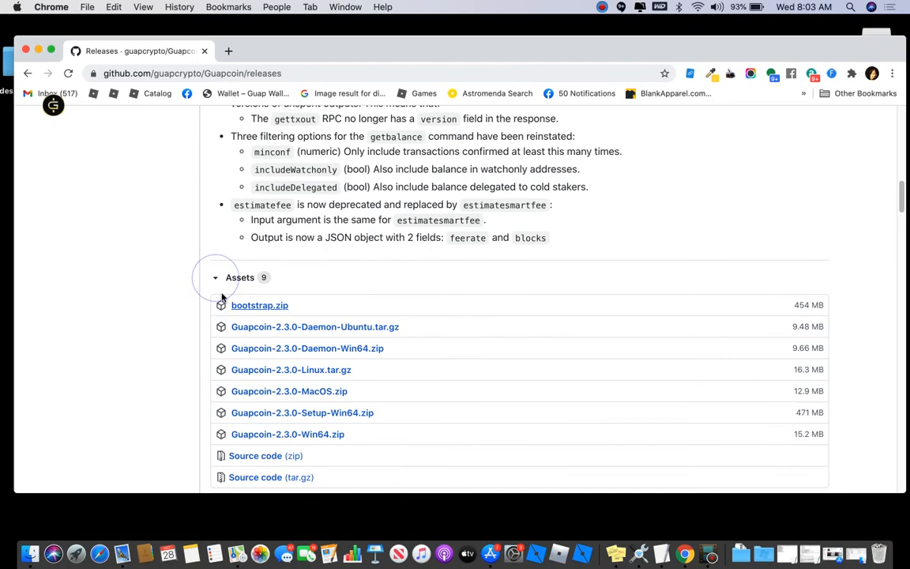
{"action": "left_click", "coordinate": [262, 392]}
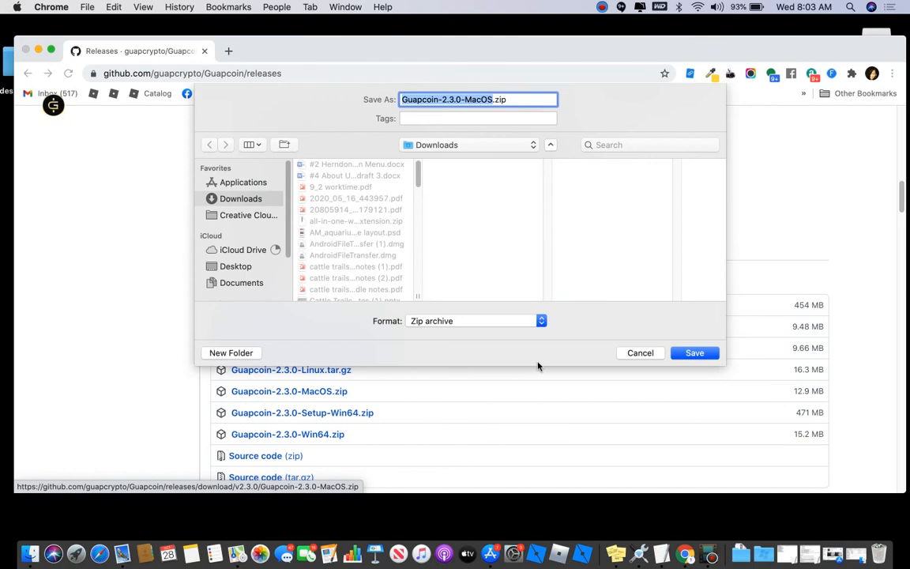
{"action": "left_click", "coordinate": [688, 353]}
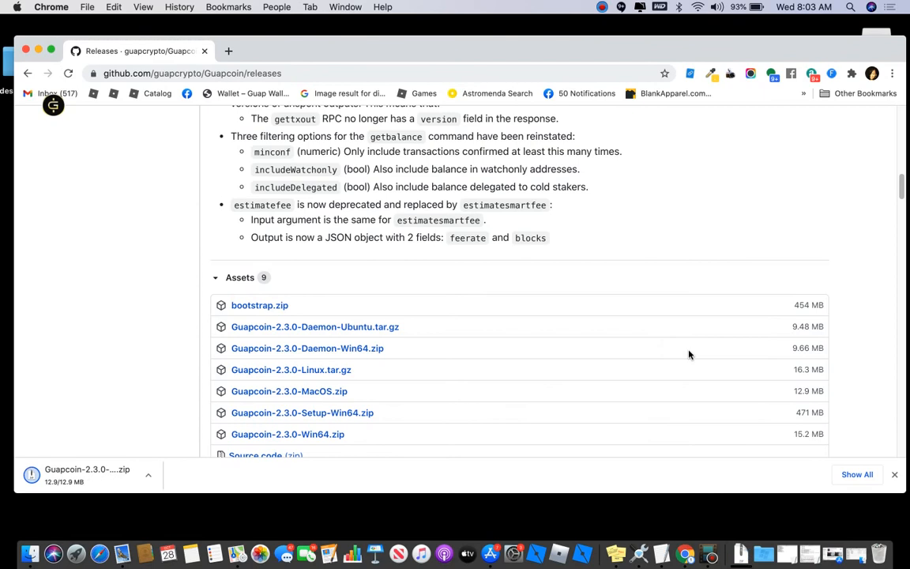
- Extract the downloaded Guapcoin archive and open the Guapcoin.dmg disk image from Downloads
{"action": "left_click", "coordinate": [70, 478]}
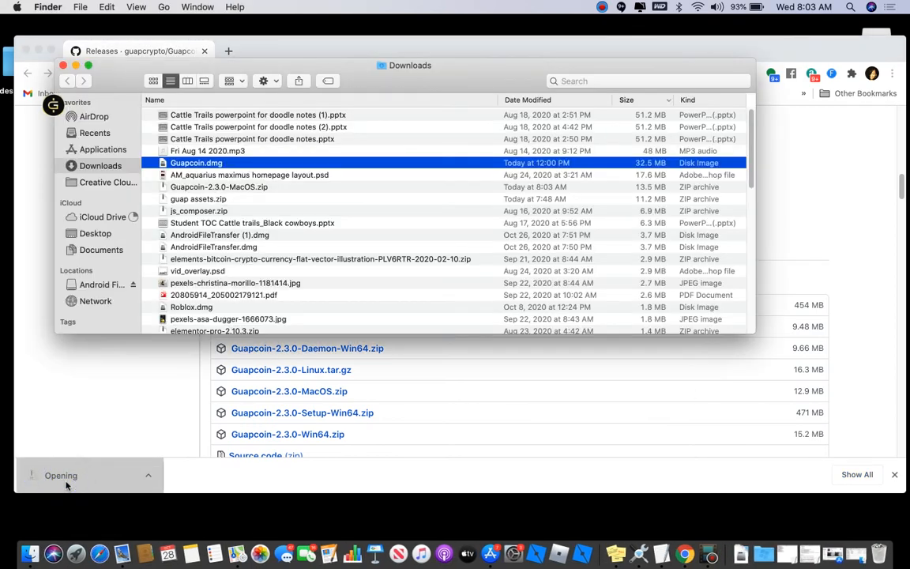
{"action": "left_click", "coordinate": [187, 164]}
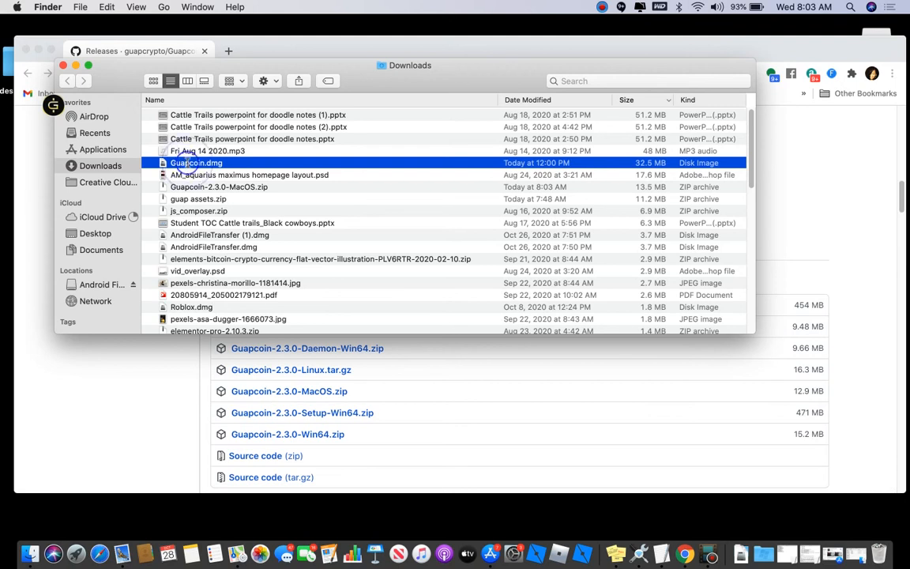
{"action": "double_click", "coordinate": [239, 163]}
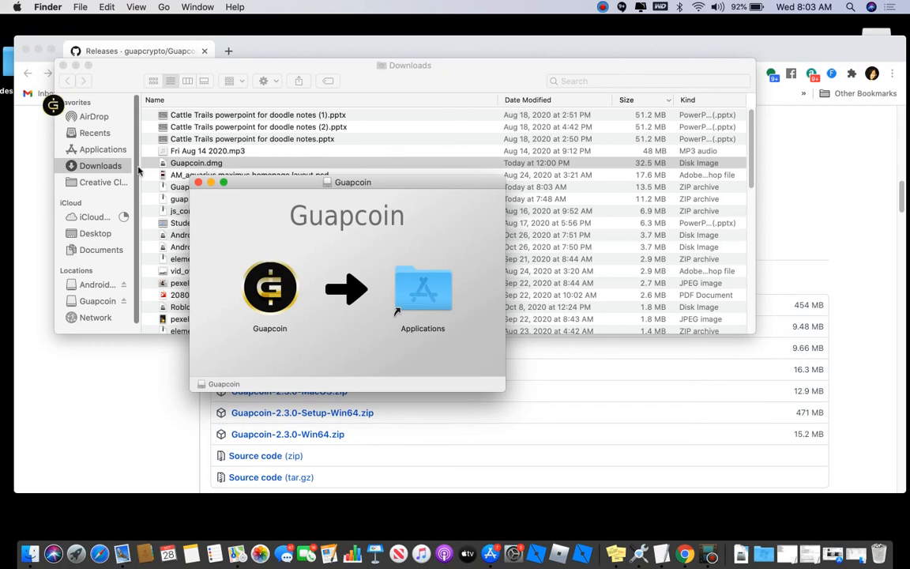
- Copy Guapcoin from the disk image into the Applications folder, replacing the older version
{"action": "left_click", "coordinate": [93, 157]}
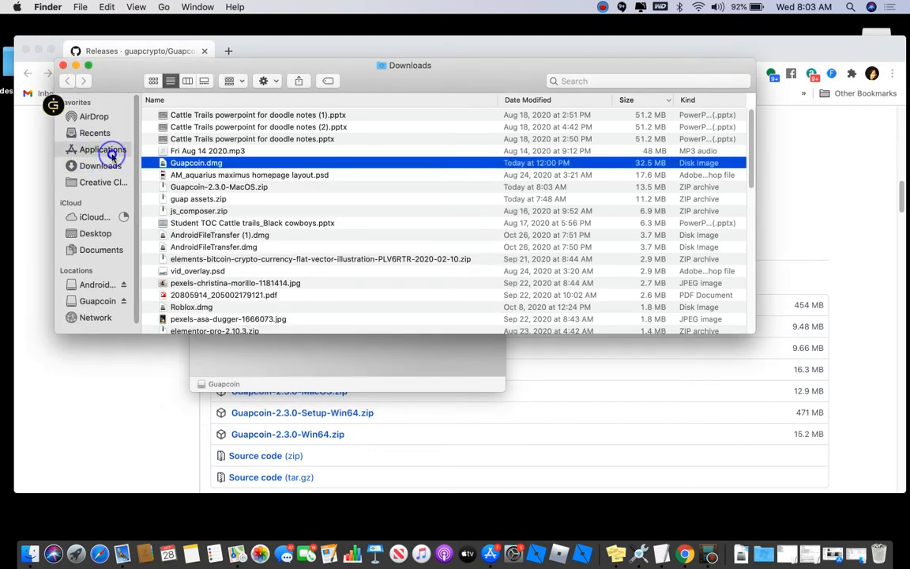
{"action": "left_click", "coordinate": [102, 149]}
{"action": "left_click_drag", "start_coordinate": [109, 76], "coordinate": [458, 87]}
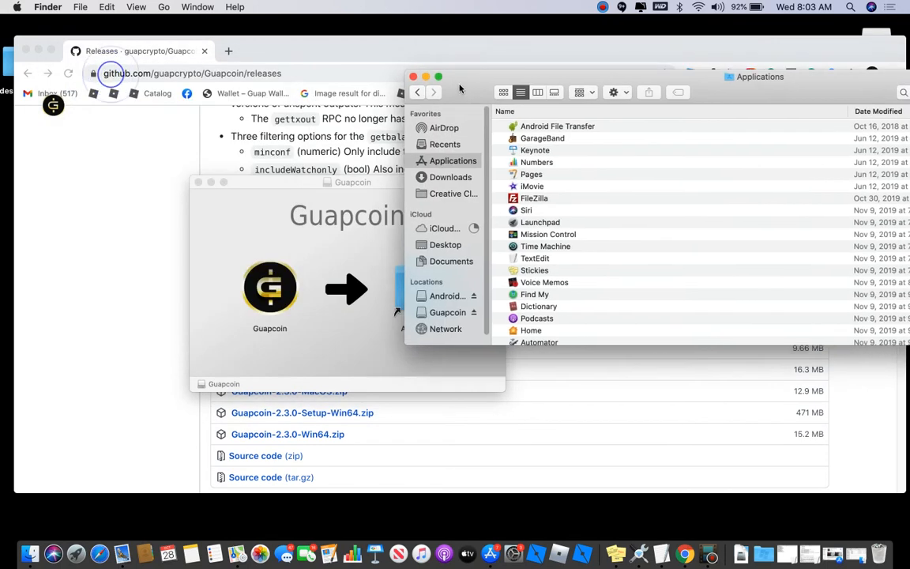
{"action": "left_click", "coordinate": [244, 235]}
{"action": "left_click_drag", "start_coordinate": [270, 286], "coordinate": [602, 267]}
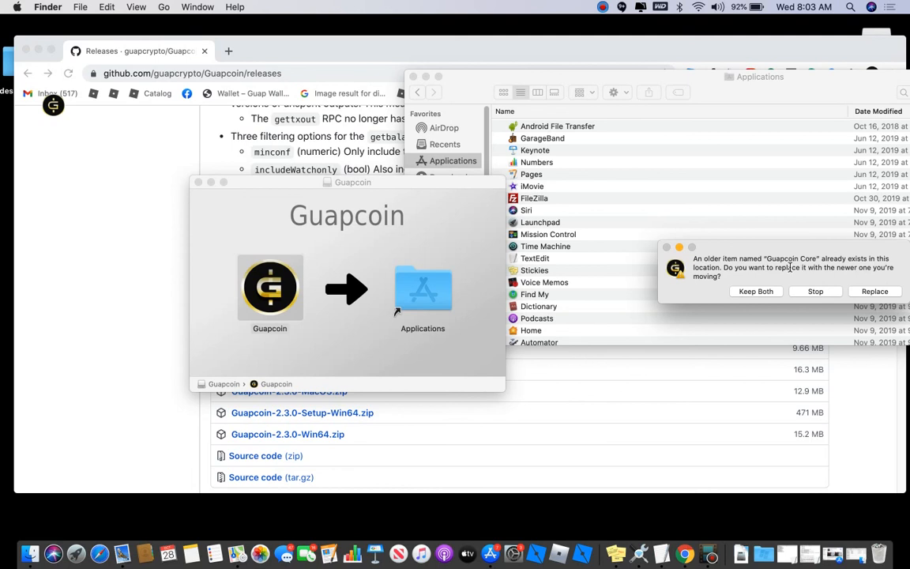
{"action": "left_click", "coordinate": [874, 292]}
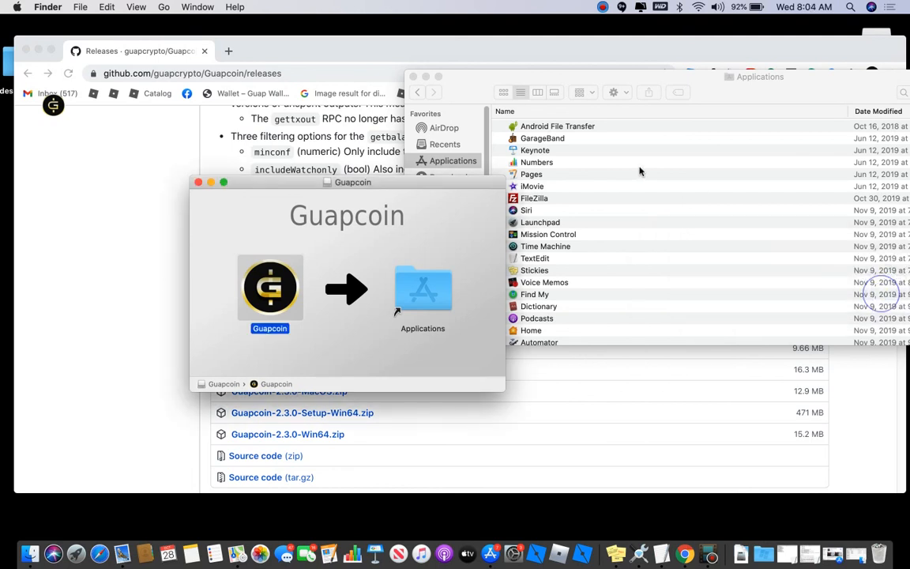
- Sort the Applications folder by name and select the Guapcoin app
{"action": "left_click_drag", "start_coordinate": [541, 78], "coordinate": [152, 54]}
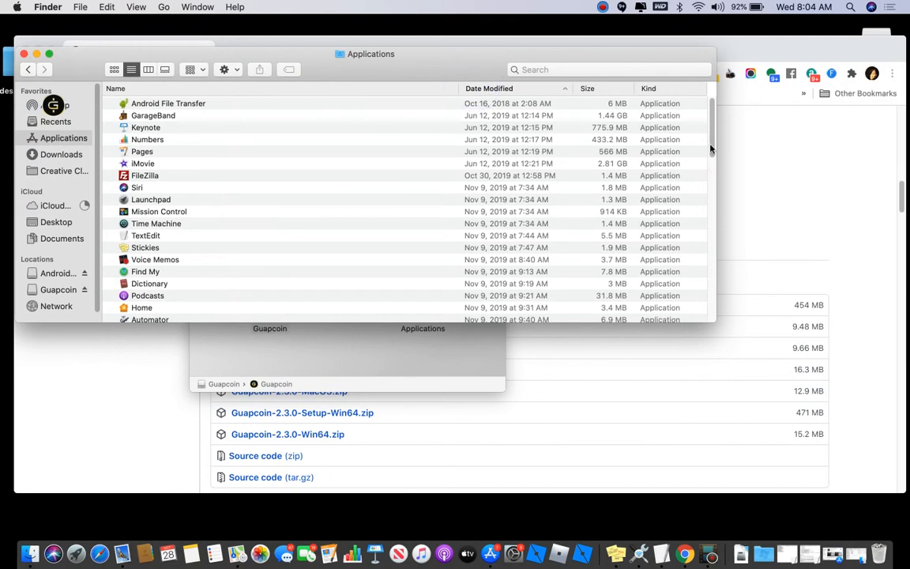
{"action": "left_click_drag", "start_coordinate": [711, 146], "coordinate": [712, 247]}
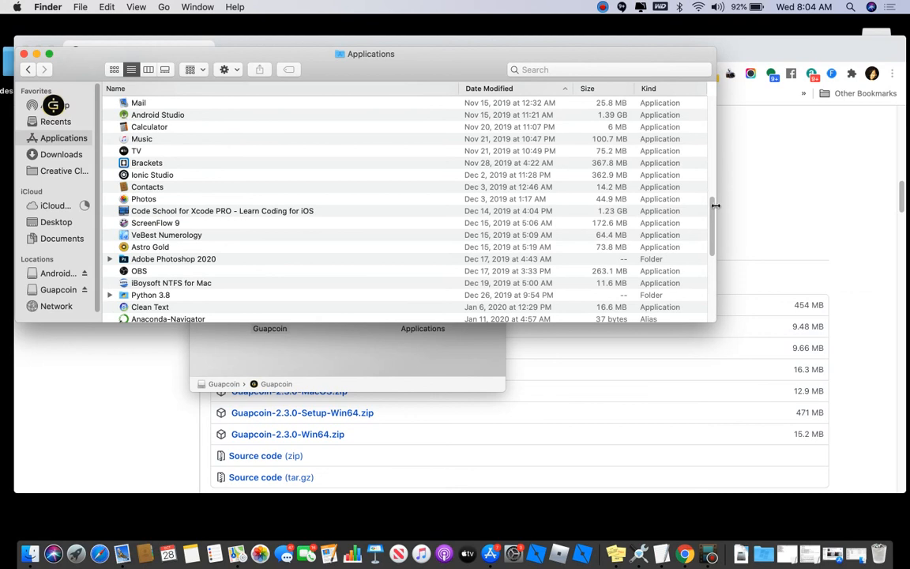
{"action": "left_click_drag", "start_coordinate": [713, 204], "coordinate": [676, 53]}
{"action": "left_click", "coordinate": [173, 85]}
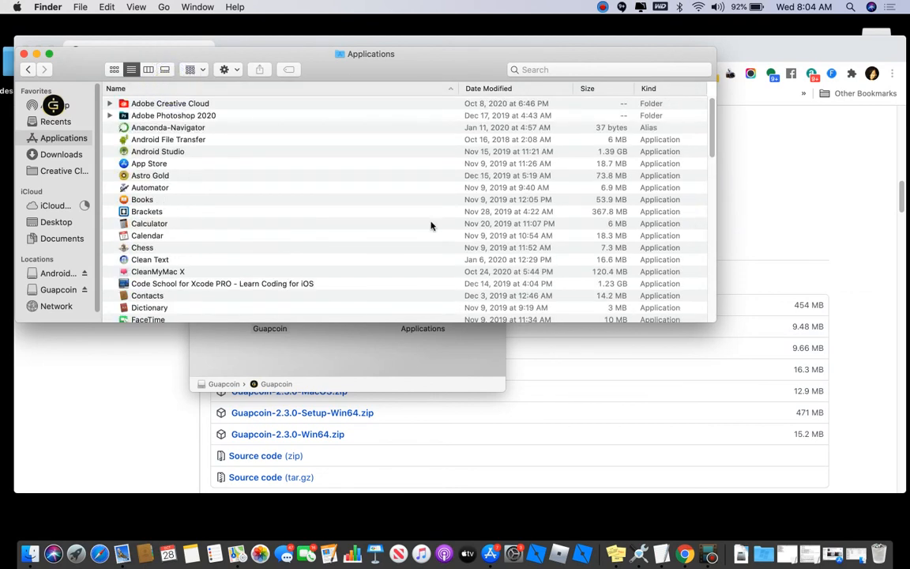
{"action": "left_click_drag", "start_coordinate": [713, 131], "coordinate": [713, 166]}
{"action": "left_click", "coordinate": [162, 239]}
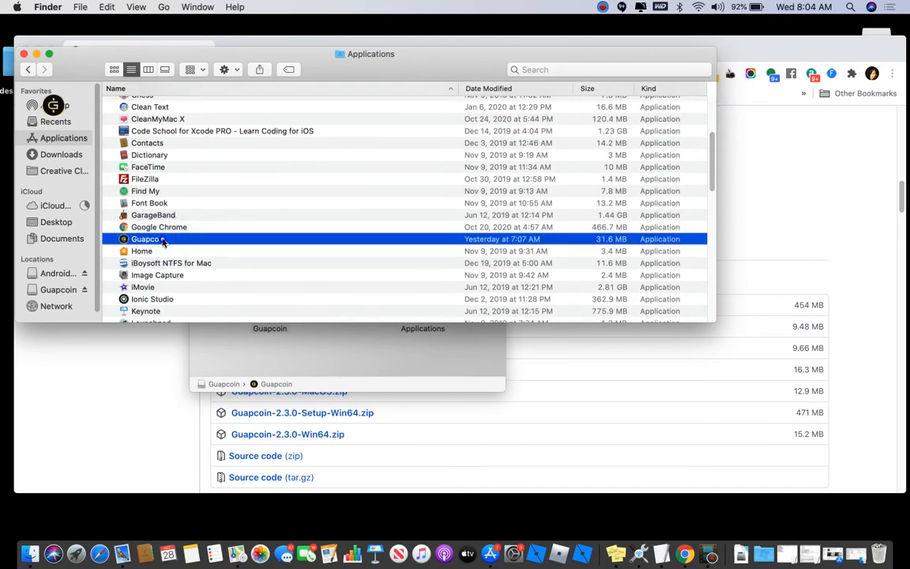
- Launch the Guapcoin app from the Applications folder, allowing it to open despite the unverified developer
{"action": "double_click", "coordinate": [162, 240]}
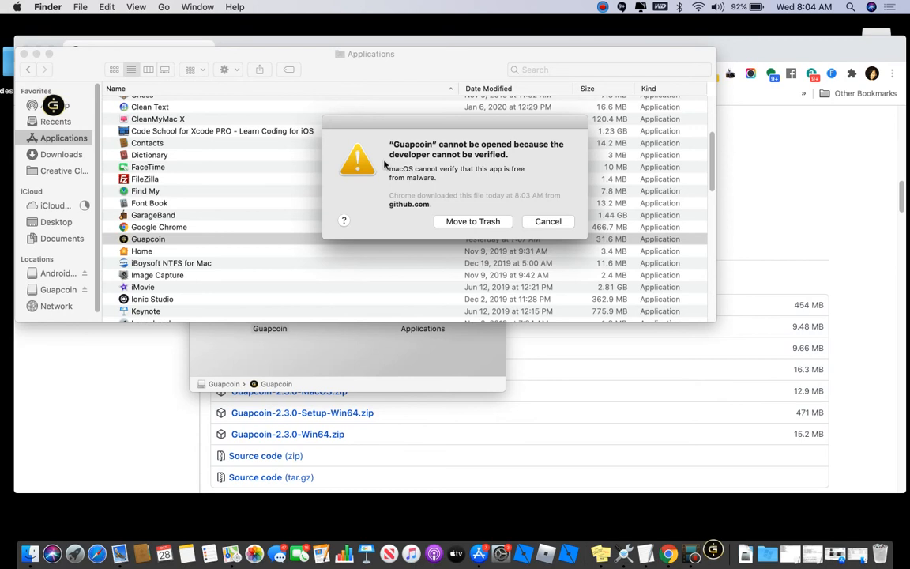
{"action": "left_click", "coordinate": [548, 221]}
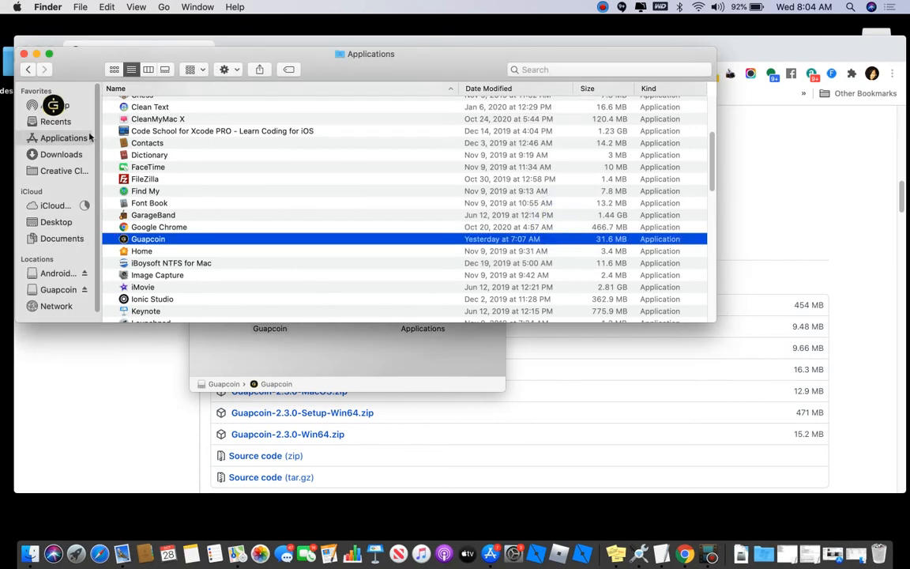
{"action": "left_click_drag", "start_coordinate": [70, 74], "coordinate": [240, 55]}
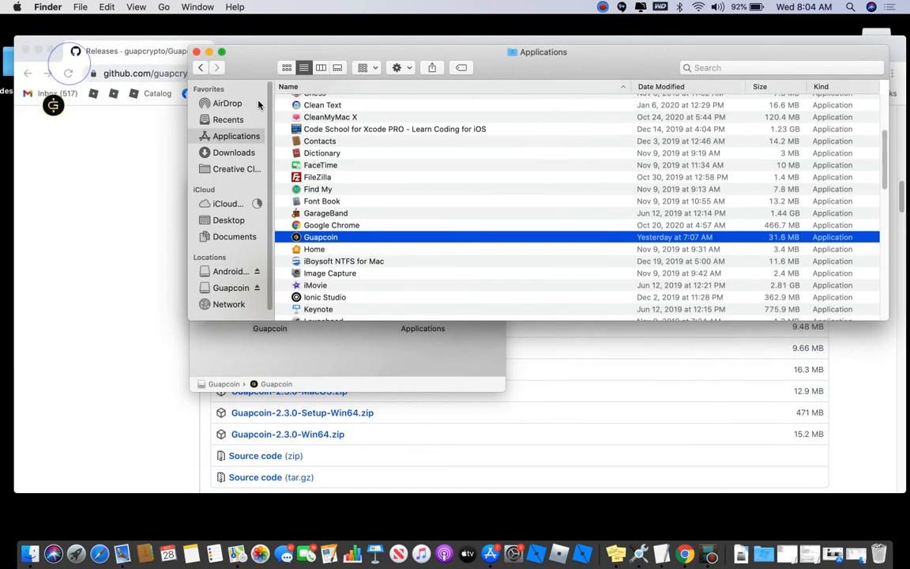
{"action": "right_click", "coordinate": [314, 239]}
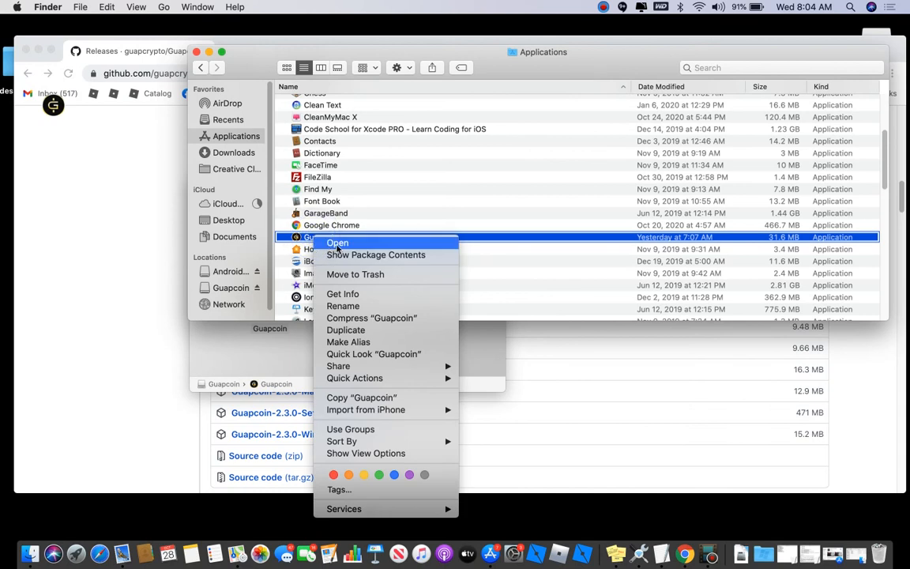
{"action": "left_click", "coordinate": [337, 244]}
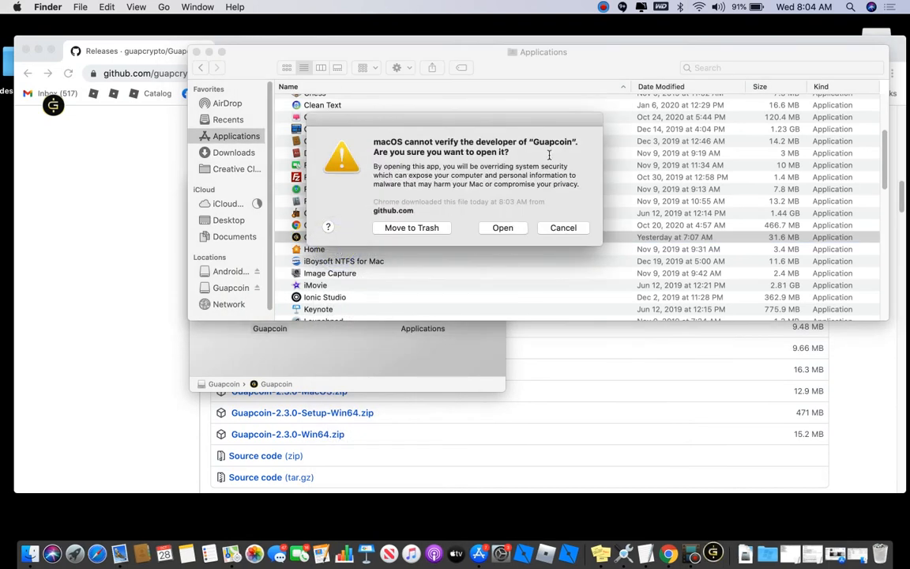
{"action": "left_click", "coordinate": [502, 228]}
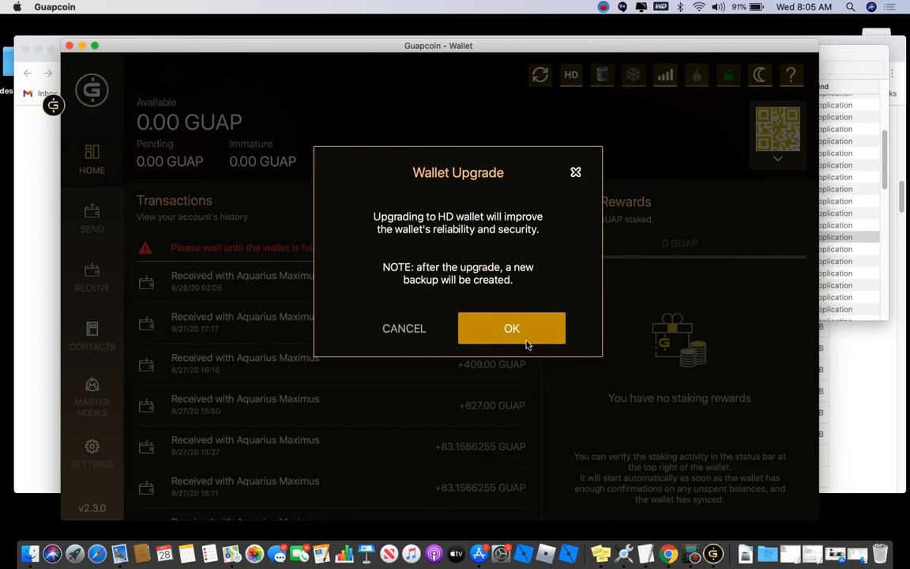
- Upgrade the wallet to HD and save its backup as "yet another backup" in the iCloud Documents folder
{"action": "left_click", "coordinate": [515, 331]}
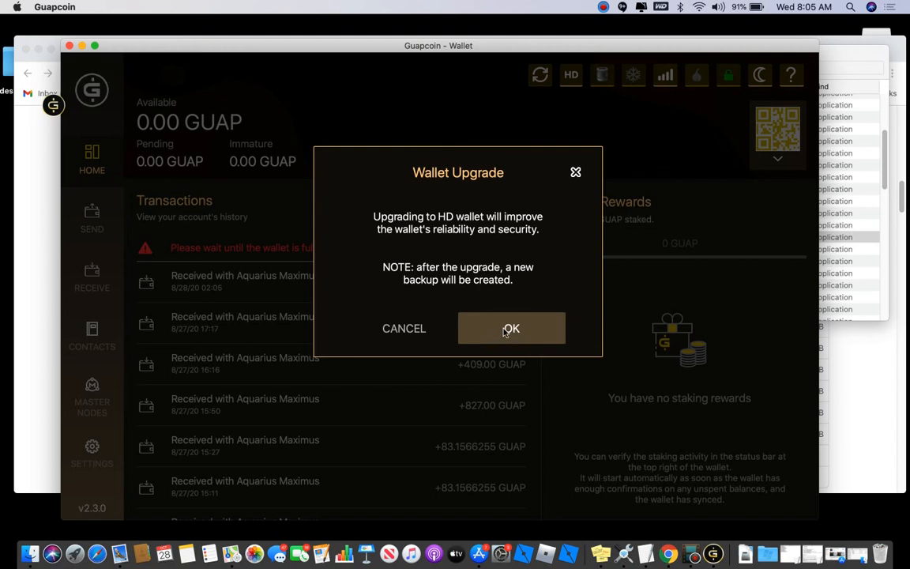
{"action": "left_click", "coordinate": [509, 330]}
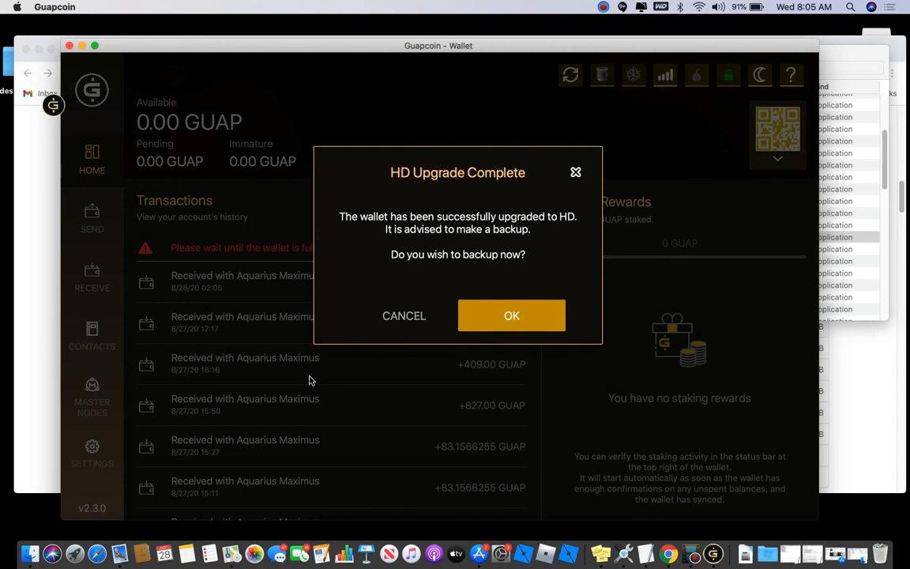
{"action": "left_click", "coordinate": [485, 317]}
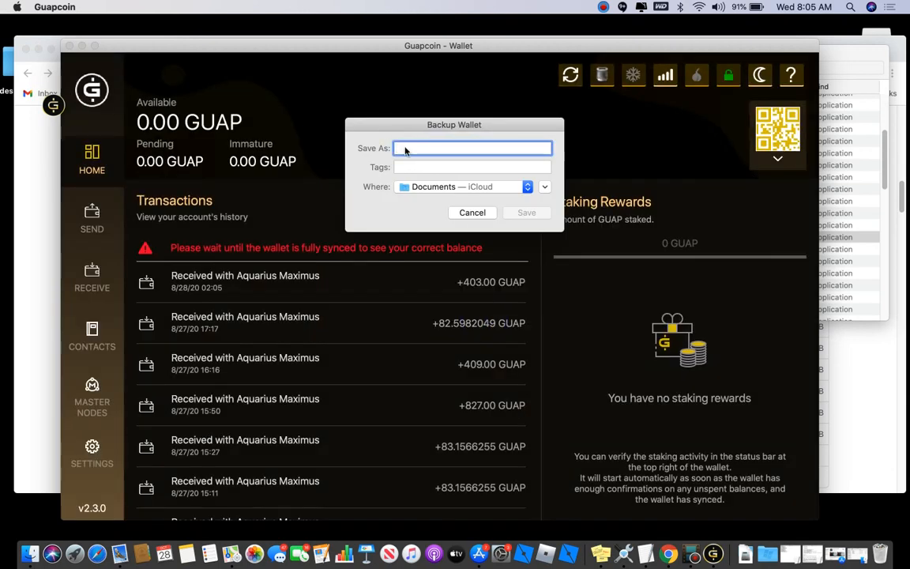
{"action": "type", "text": "yet another backup"}
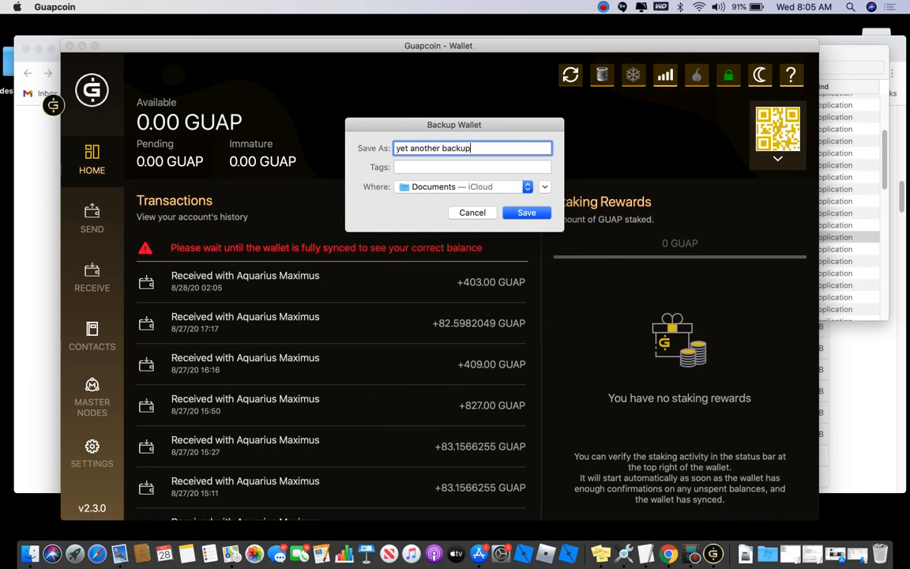
{"action": "left_click", "coordinate": [519, 214]}
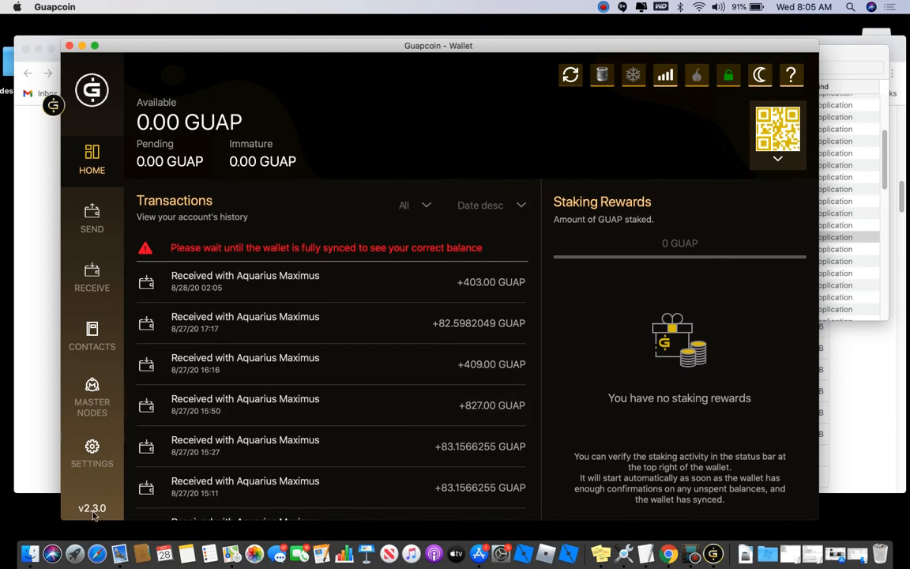
- Close the Guapcoin wallet window and quit the application completely
{"action": "left_click", "coordinate": [377, 106]}
{"action": "left_click", "coordinate": [70, 47]}
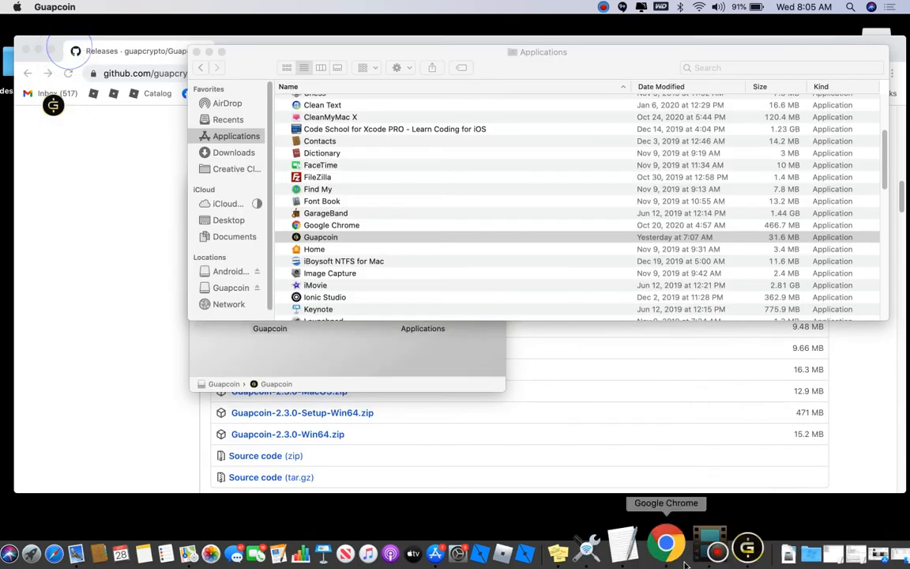
{"action": "right_click", "coordinate": [714, 555]}
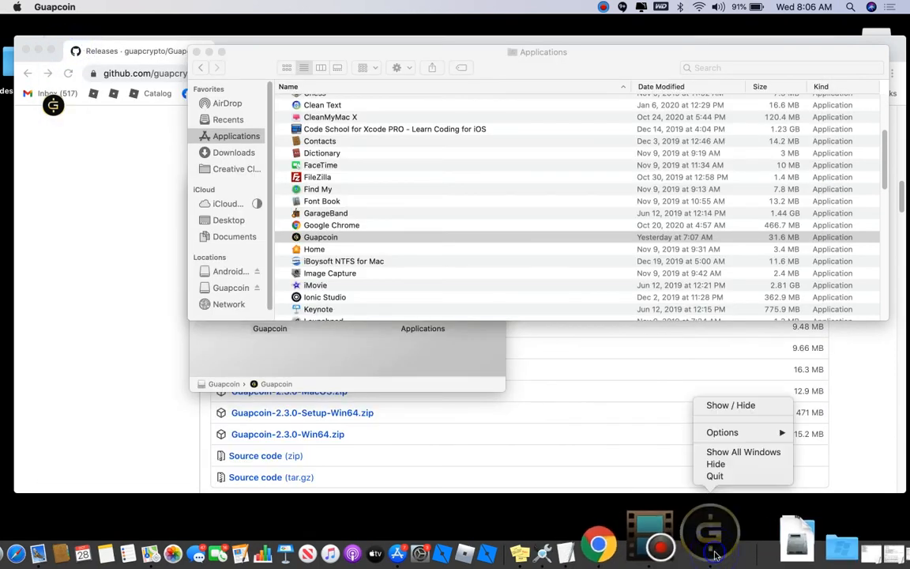
{"action": "left_click", "coordinate": [713, 476]}
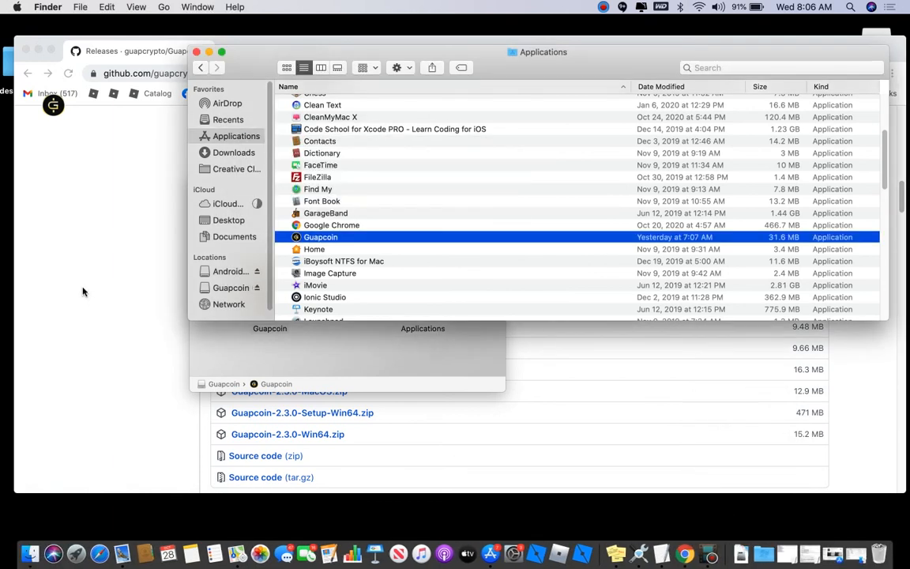
- Download bootstrap.zip from the Guapcoin 2.3.0 release assets on GitHub into the Downloads folder
{"action": "left_click", "coordinate": [81, 287]}
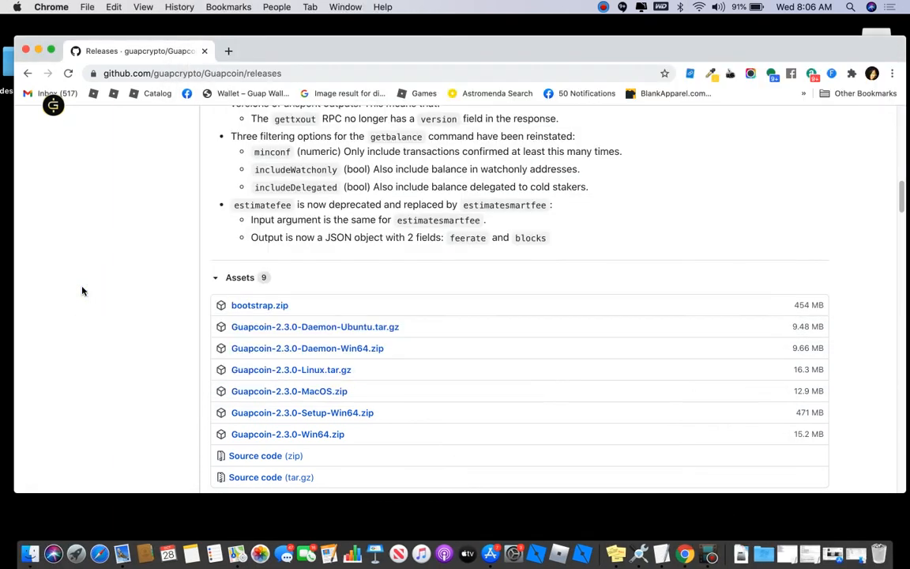
{"action": "left_click", "coordinate": [245, 309]}
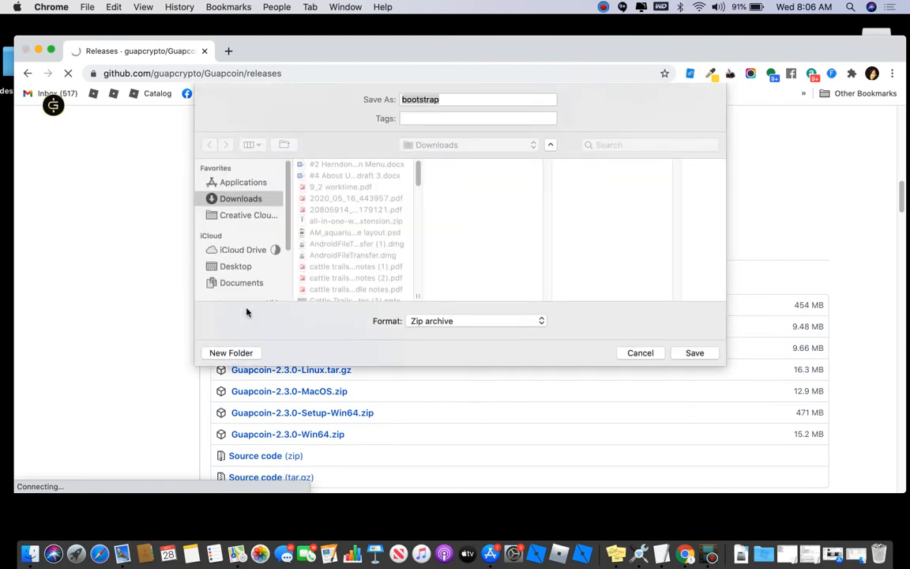
{"action": "left_click", "coordinate": [695, 352]}
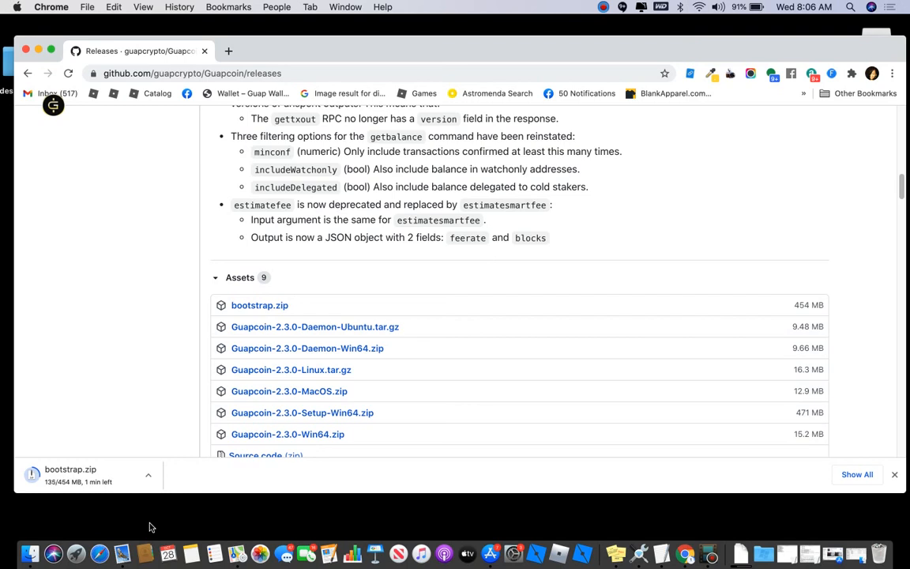
- Open the Guapcoin data folder inside ~/Library/Application Support in Finder
{"action": "left_click", "coordinate": [29, 553]}
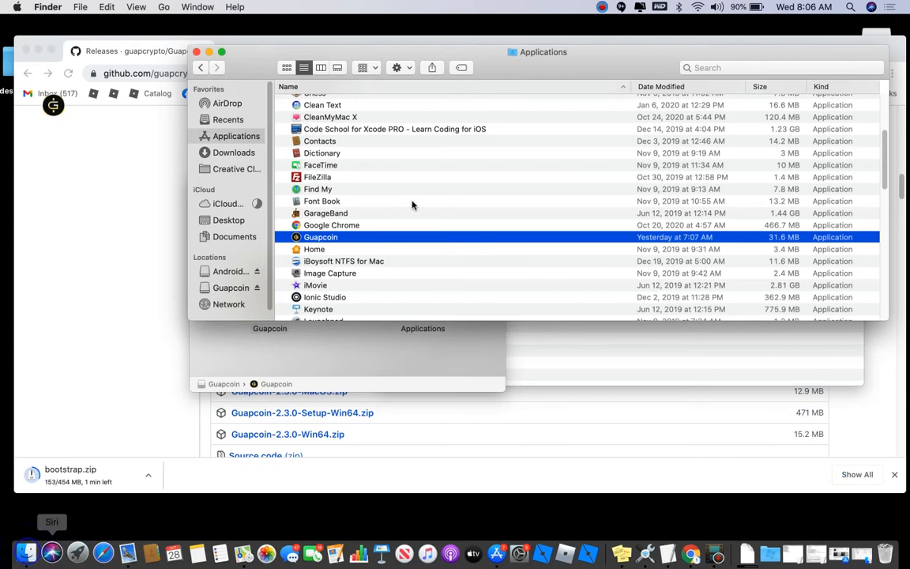
{"action": "left_click_drag", "start_coordinate": [245, 62], "coordinate": [337, 76]}
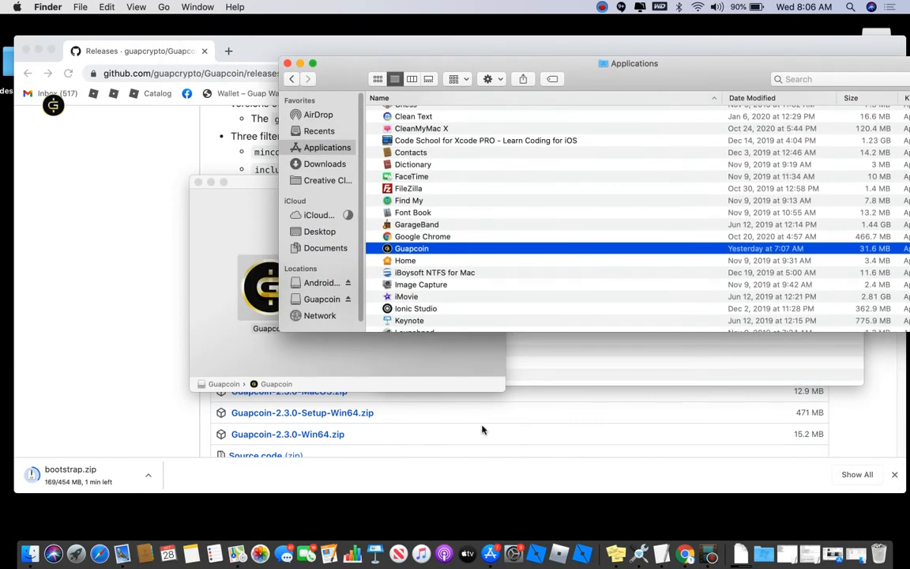
{"action": "left_click", "coordinate": [162, 8]}
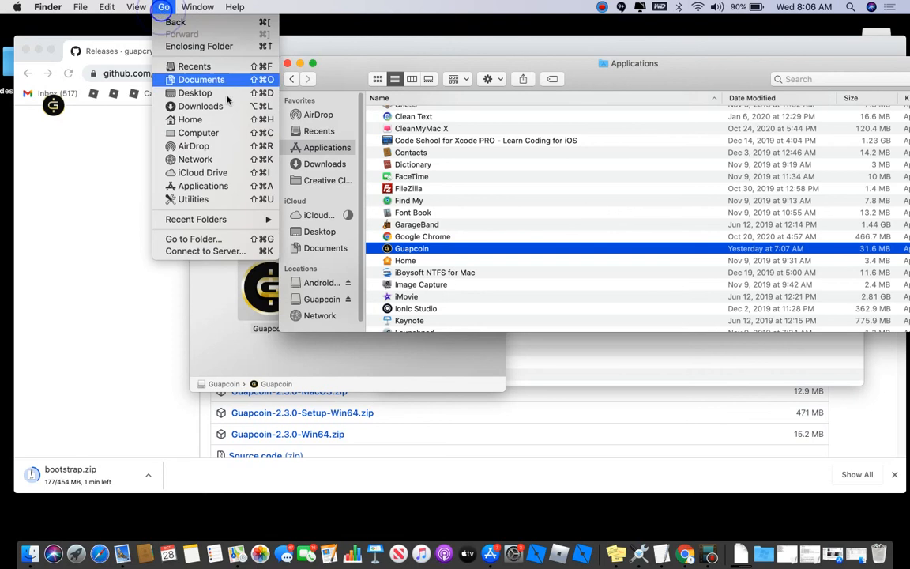
{"action": "left_click", "coordinate": [241, 238]}
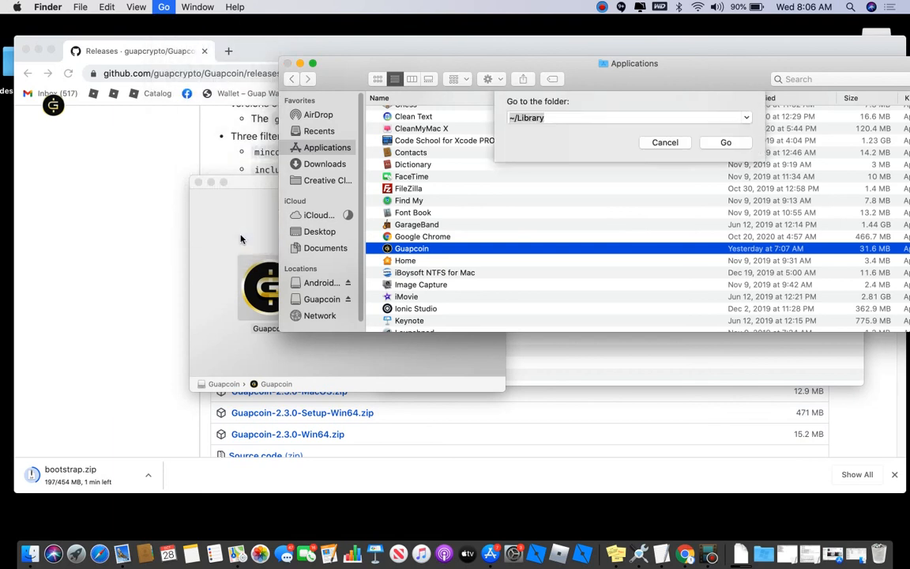
{"action": "left_click", "coordinate": [707, 151]}
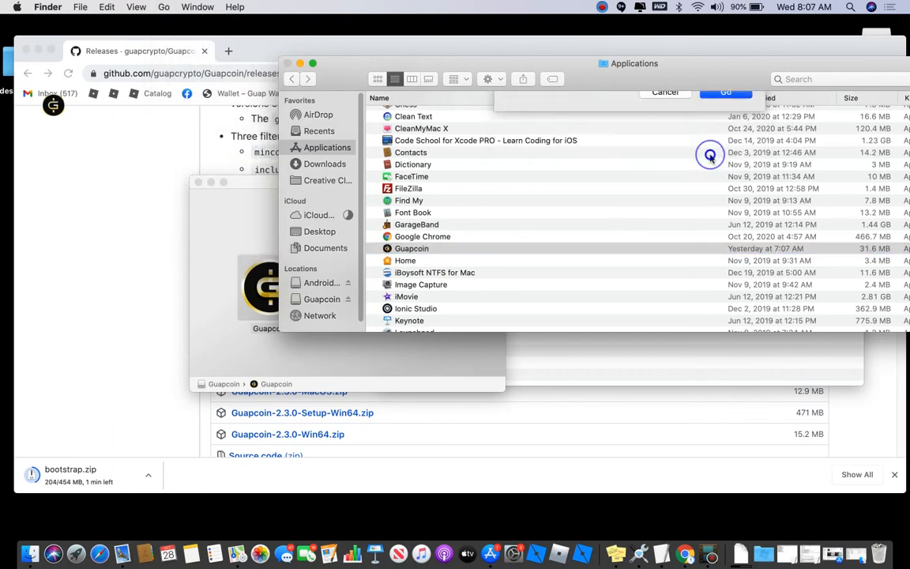
{"action": "double_click", "coordinate": [427, 148]}
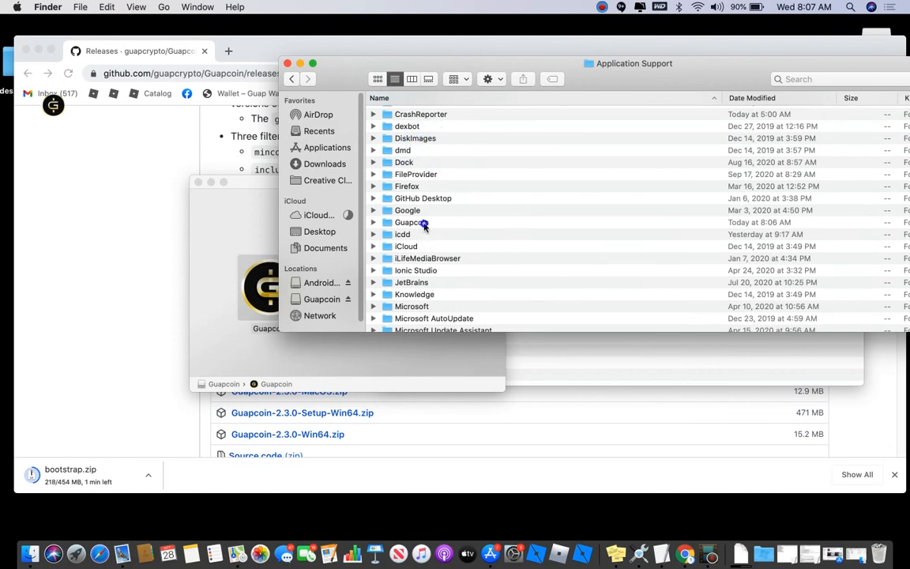
{"action": "double_click", "coordinate": [423, 224]}
{"action": "left_click", "coordinate": [544, 231]}
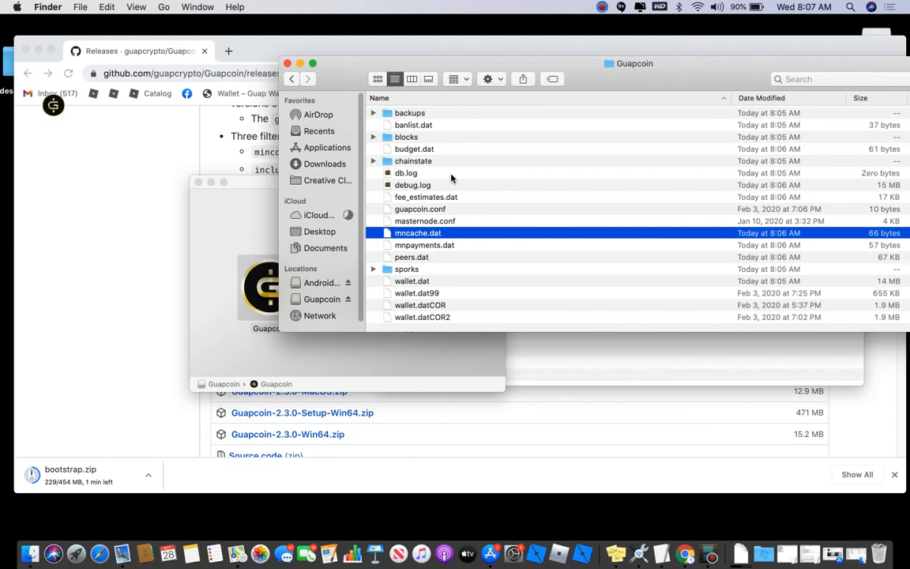
- Open the Trash and move the blocks folder from the Guapcoin data folder into it
{"action": "left_click", "coordinate": [424, 136]}
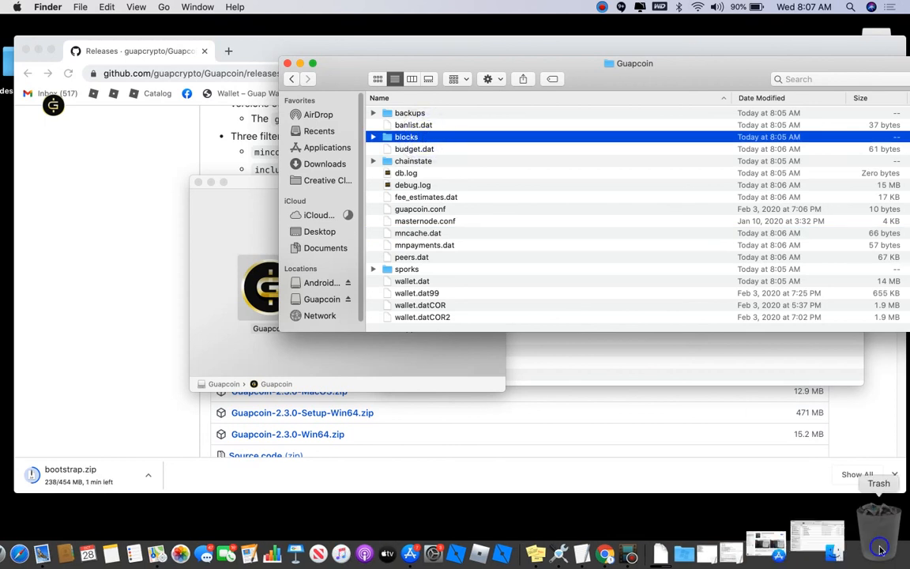
{"action": "left_click", "coordinate": [878, 548]}
{"action": "left_click_drag", "start_coordinate": [445, 121], "coordinate": [290, 251]}
{"action": "left_click", "coordinate": [387, 136]}
{"action": "left_click_drag", "start_coordinate": [411, 199], "coordinate": [506, 484]}
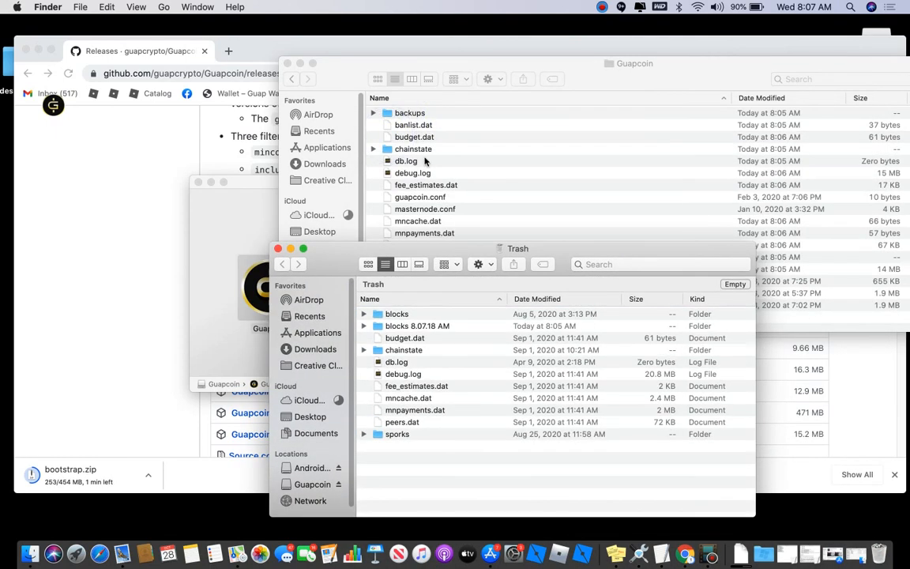
- Move the chainstate folder from the Guapcoin data folder to the Trash and minimize the Trash window
{"action": "left_click", "coordinate": [419, 152]}
{"action": "left_click", "coordinate": [387, 149]}
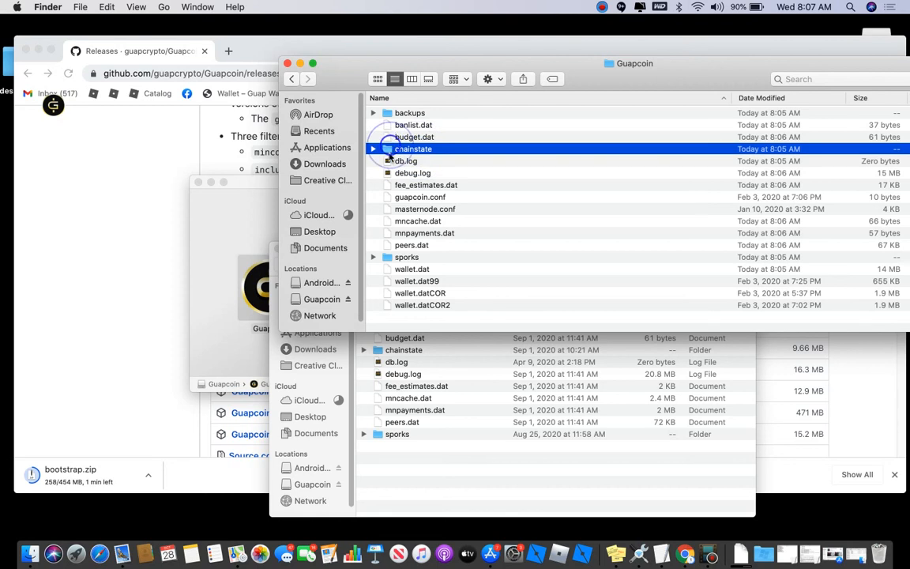
{"action": "left_click_drag", "start_coordinate": [387, 152], "coordinate": [487, 481]}
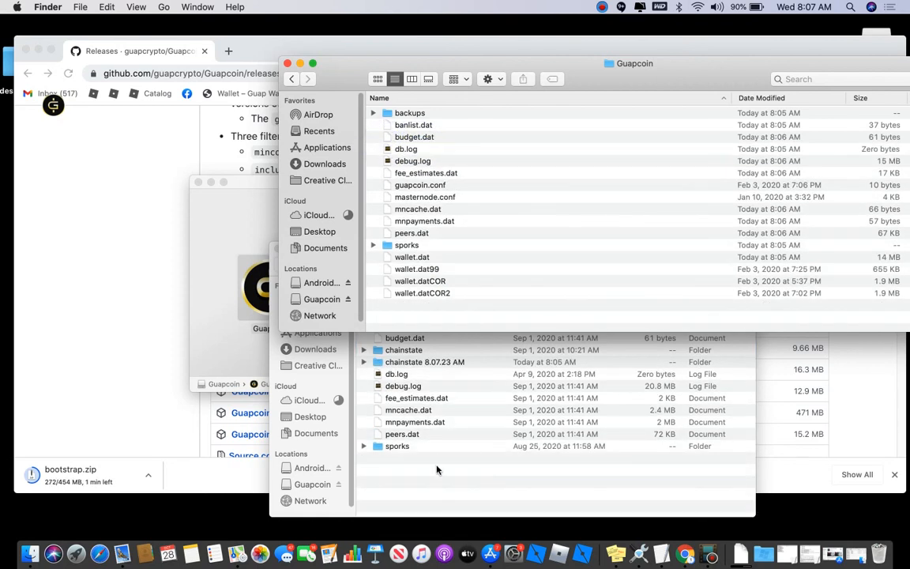
{"action": "left_click", "coordinate": [436, 467]}
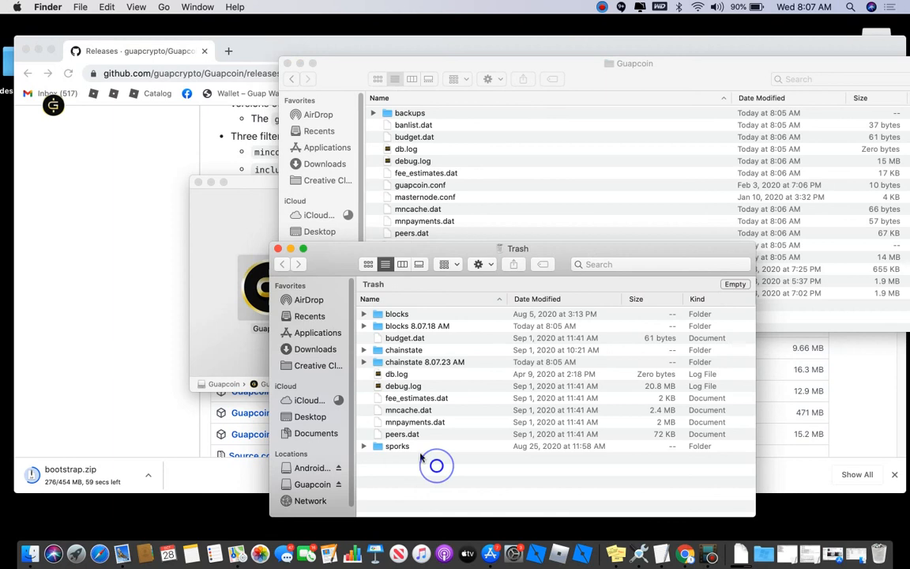
{"action": "left_click", "coordinate": [294, 248]}
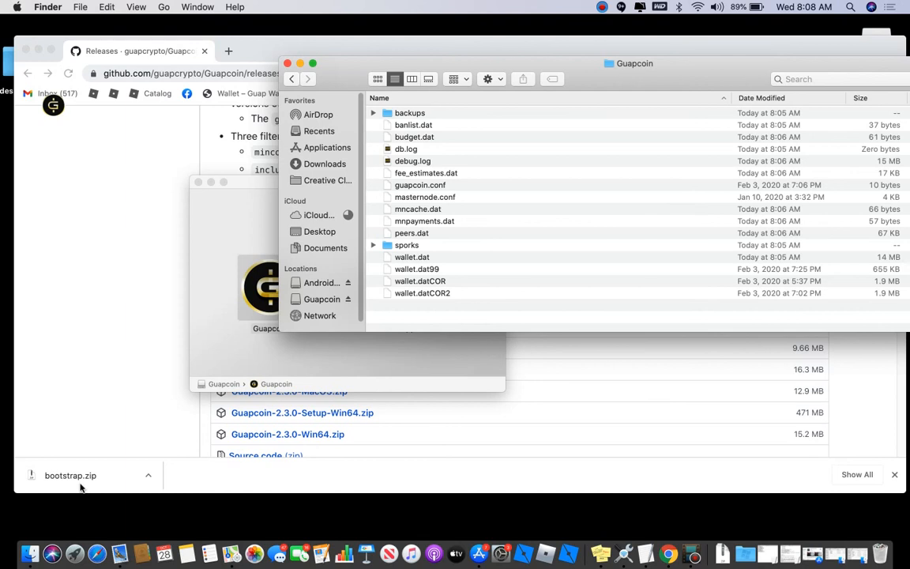
- Extract the downloaded bootstrap.zip and show its bootstrap folder alongside the Guapcoin data folder
{"action": "left_click", "coordinate": [80, 487]}
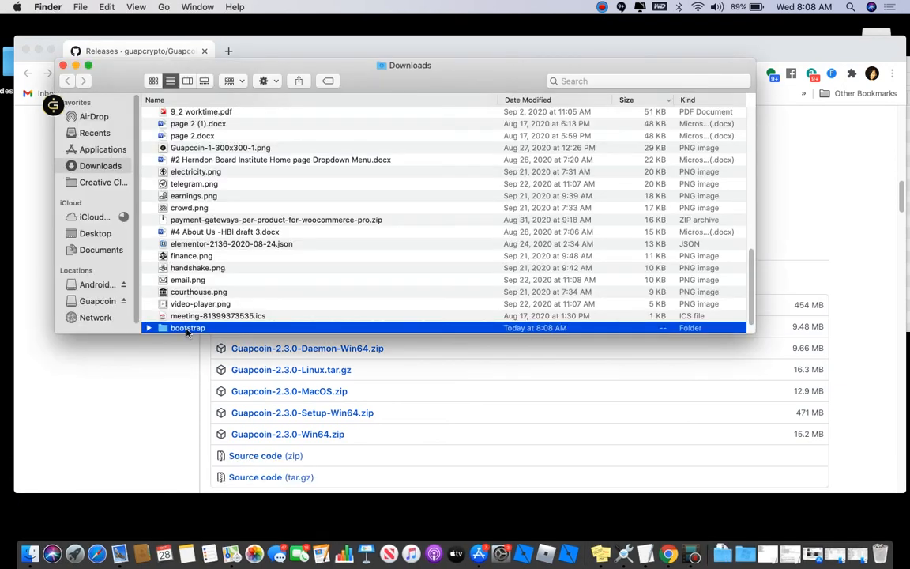
{"action": "double_click", "coordinate": [187, 328]}
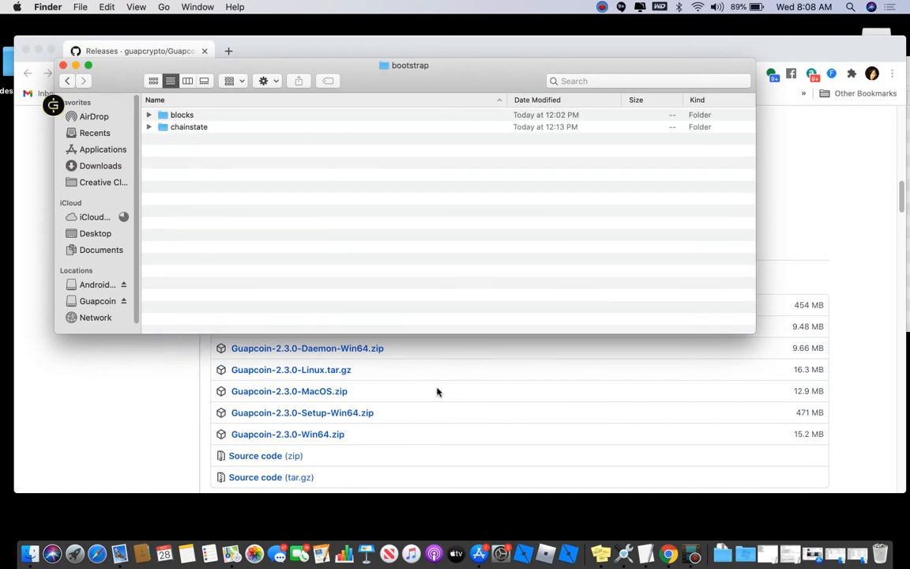
{"action": "right_click", "coordinate": [26, 547]}
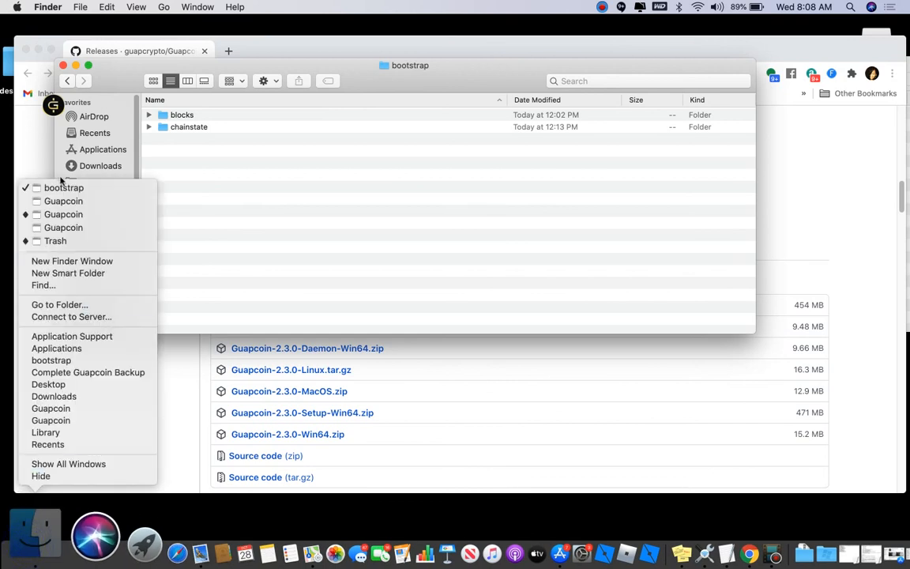
{"action": "left_click", "coordinate": [58, 202]}
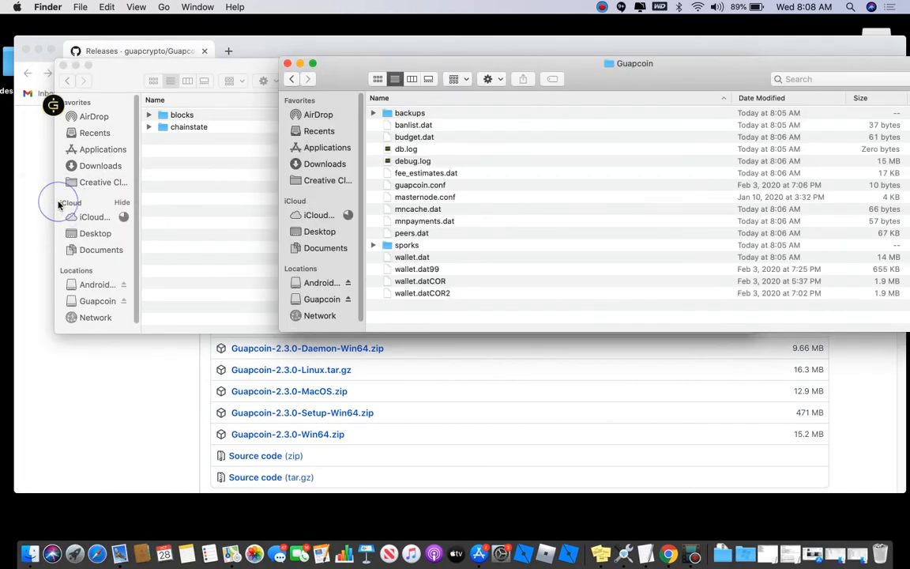
- Move the blocks and chainstate folders from the bootstrap folder into the Guapcoin data folder
{"action": "left_click", "coordinate": [190, 186]}
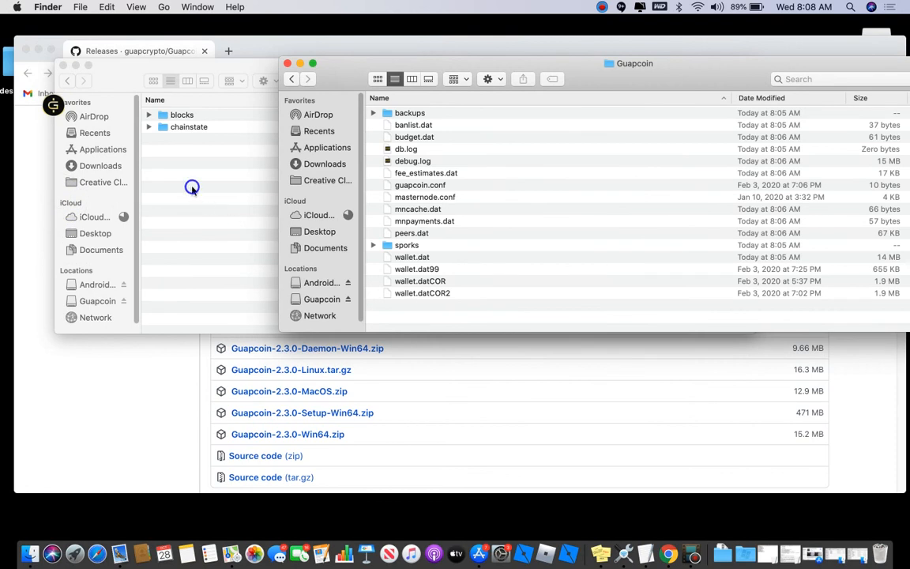
{"action": "left_click_drag", "start_coordinate": [179, 157], "coordinate": [202, 93]}
{"action": "left_click_drag", "start_coordinate": [380, 77], "coordinate": [446, 284]}
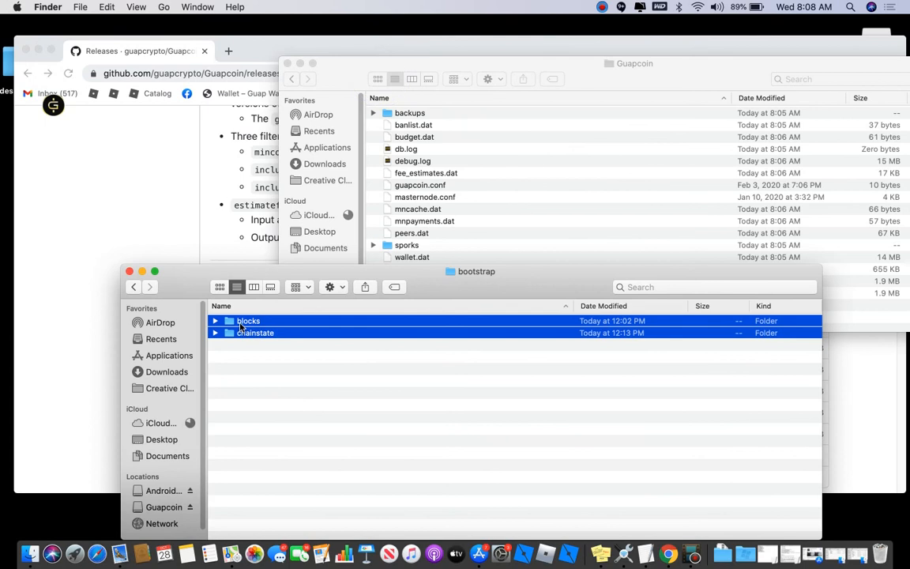
{"action": "left_click_drag", "start_coordinate": [243, 324], "coordinate": [506, 206]}
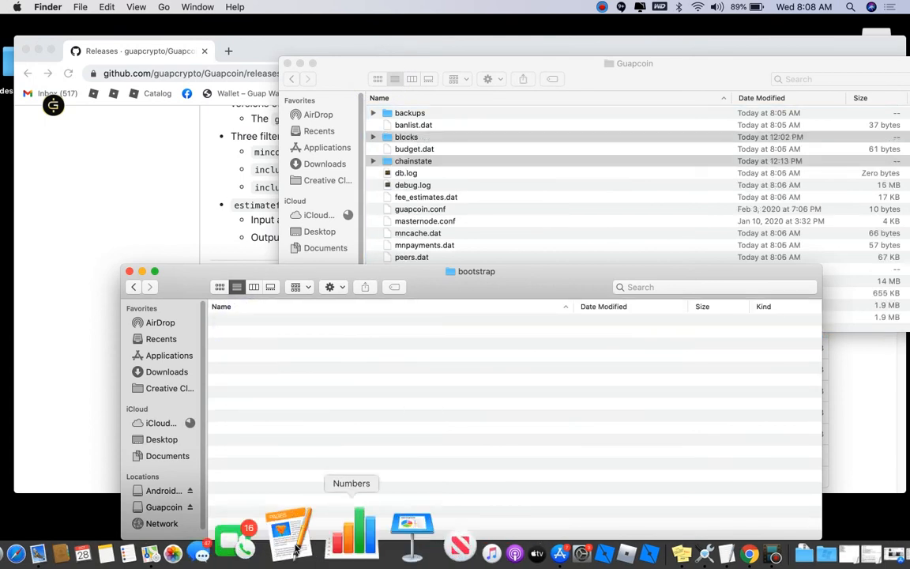
- Launch the Guapcoin app from the Applications folder
{"action": "left_click", "coordinate": [169, 354]}
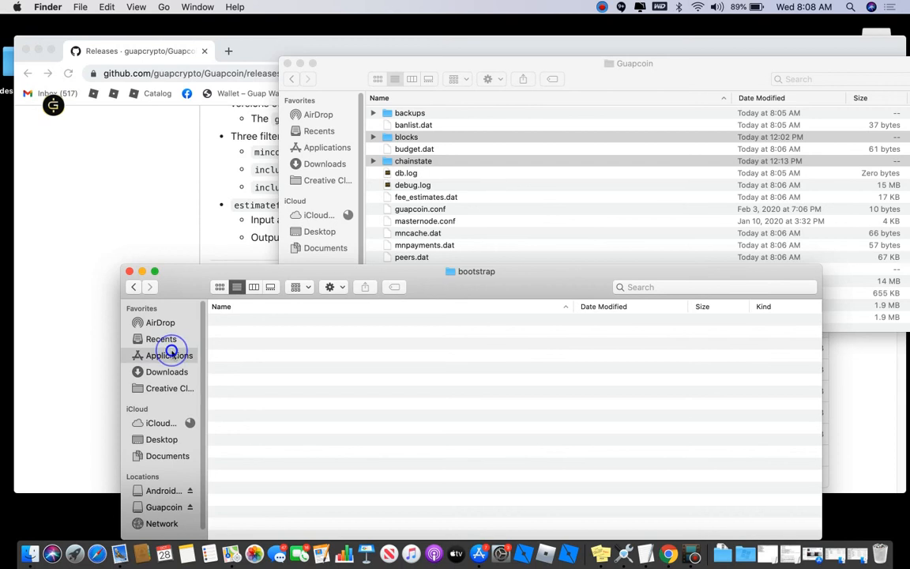
{"action": "left_click", "coordinate": [819, 371]}
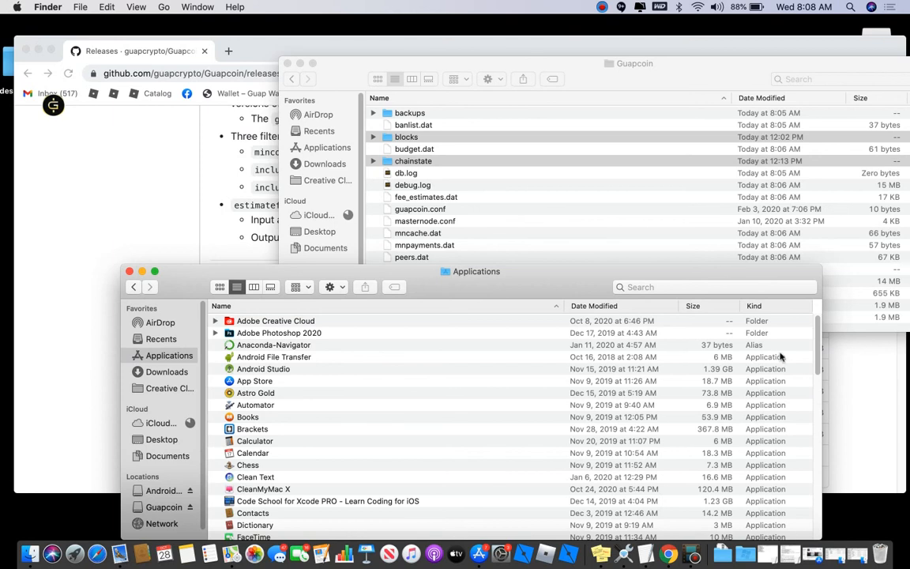
{"action": "left_click_drag", "start_coordinate": [818, 325], "coordinate": [818, 357]}
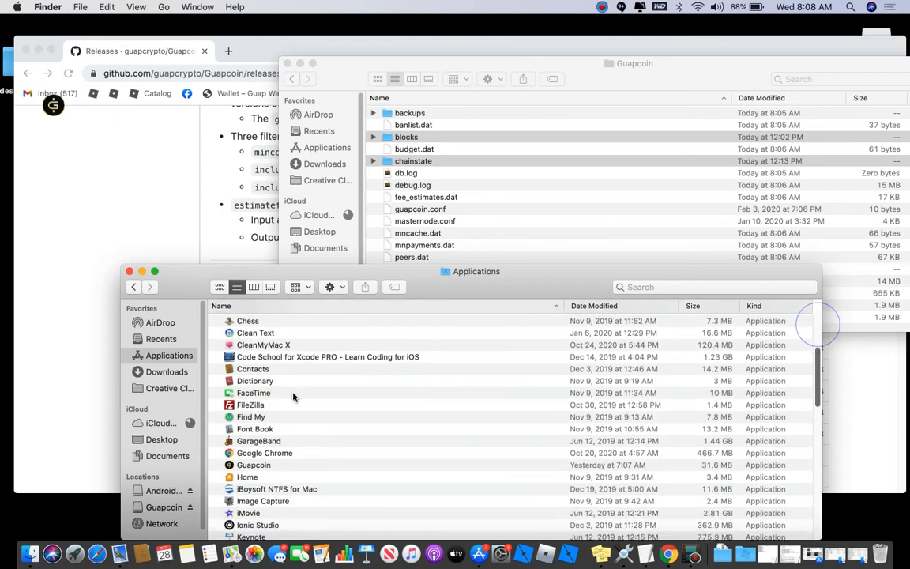
{"action": "double_click", "coordinate": [255, 466]}
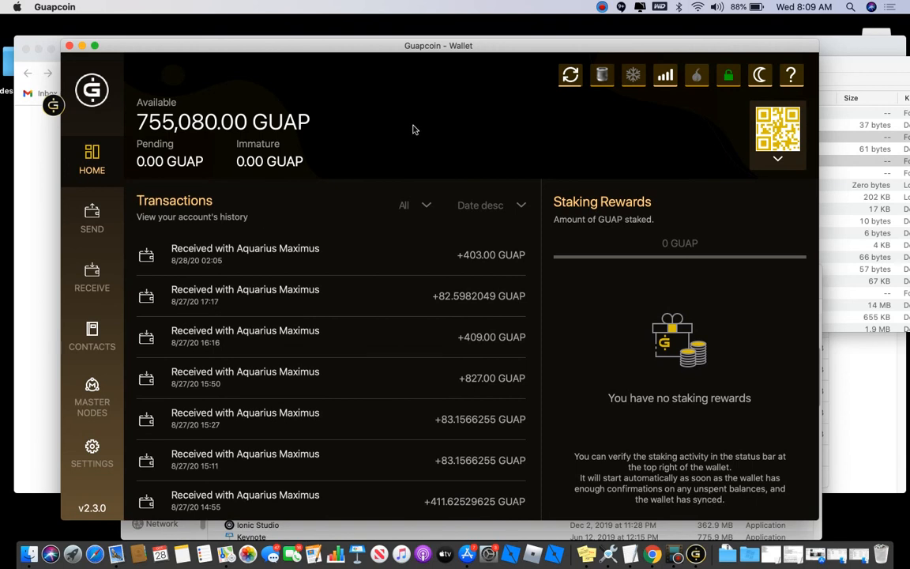
- Check the wallet's sync status and open the debug Information page in the settings
{"action": "mouse_move", "coordinate": [563, 82]}
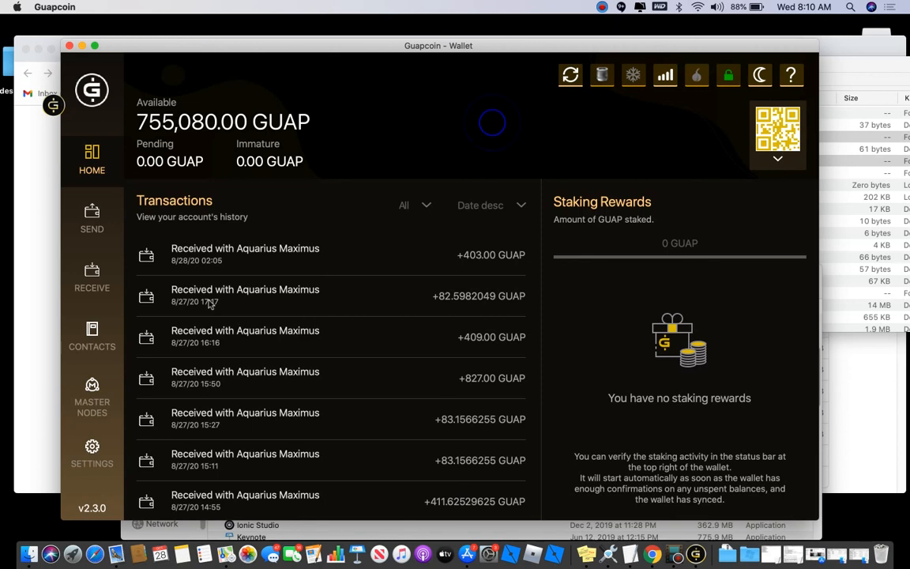
{"action": "left_click", "coordinate": [91, 452]}
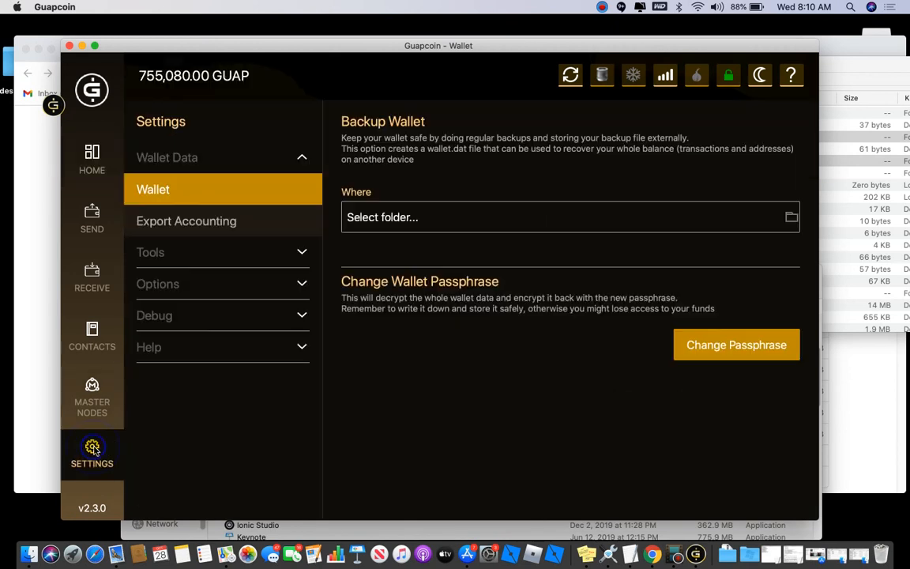
{"action": "left_click", "coordinate": [213, 317]}
{"action": "left_click", "coordinate": [181, 284]}
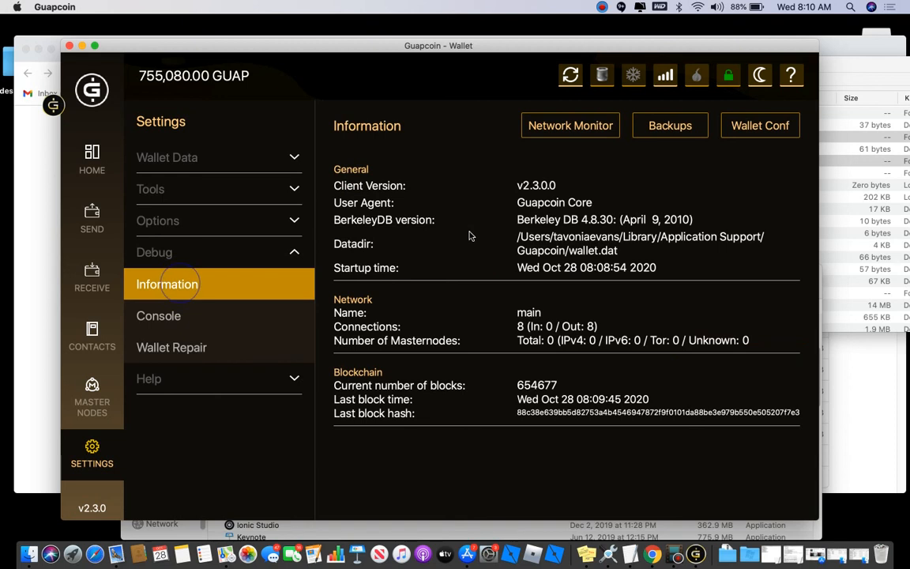
- Examine the number of masternodes on the Information page and the masternode synchronization status while the wallet syncs
{"action": "left_click", "coordinate": [469, 231]}
{"action": "left_click", "coordinate": [545, 343]}
{"action": "left_click_drag", "start_coordinate": [545, 343], "coordinate": [571, 335]}
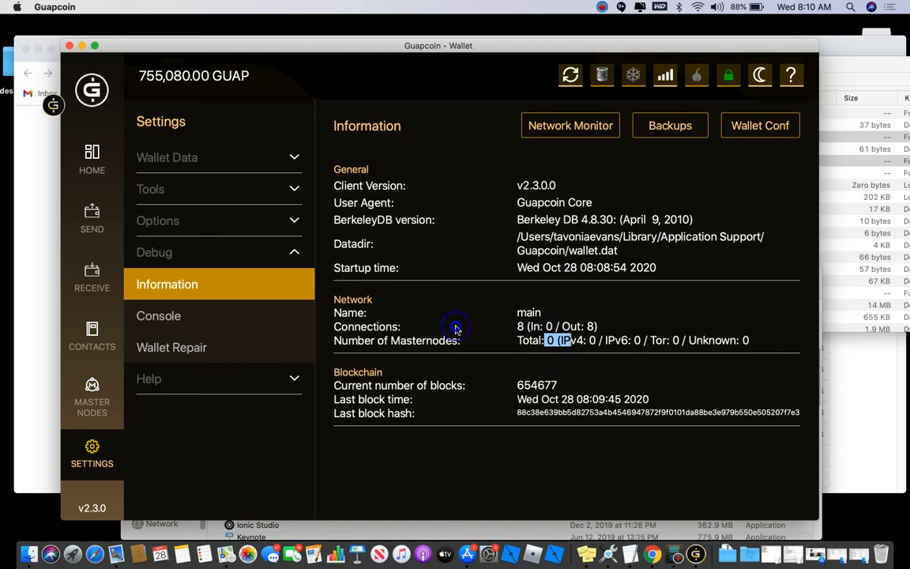
{"action": "left_click", "coordinate": [525, 340]}
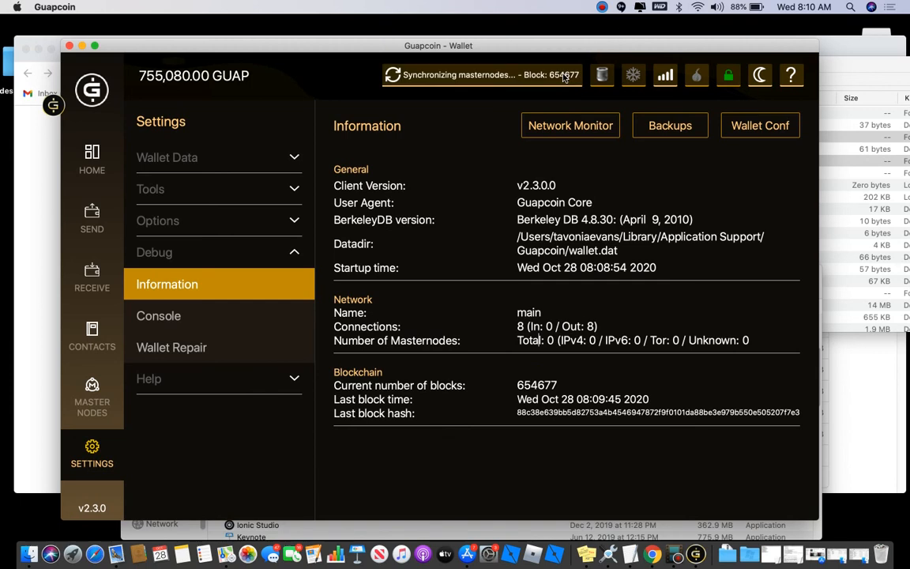
{"action": "left_click", "coordinate": [566, 339]}
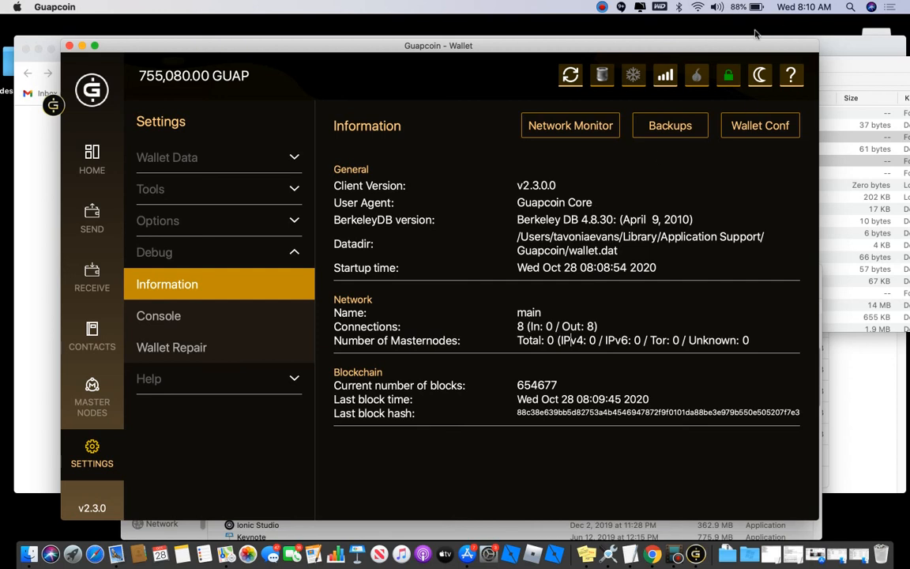
{"action": "left_click", "coordinate": [657, 316]}
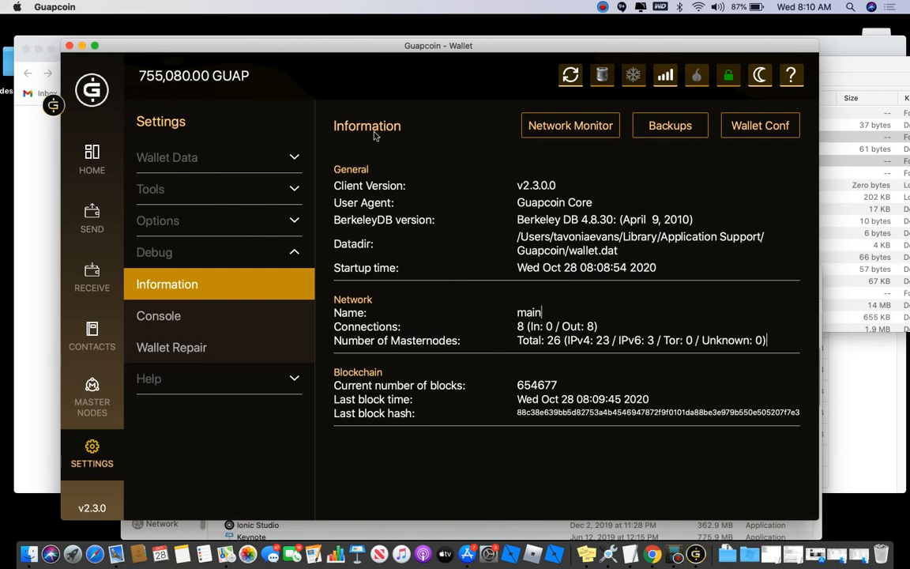
{"action": "left_click", "coordinate": [555, 341]}
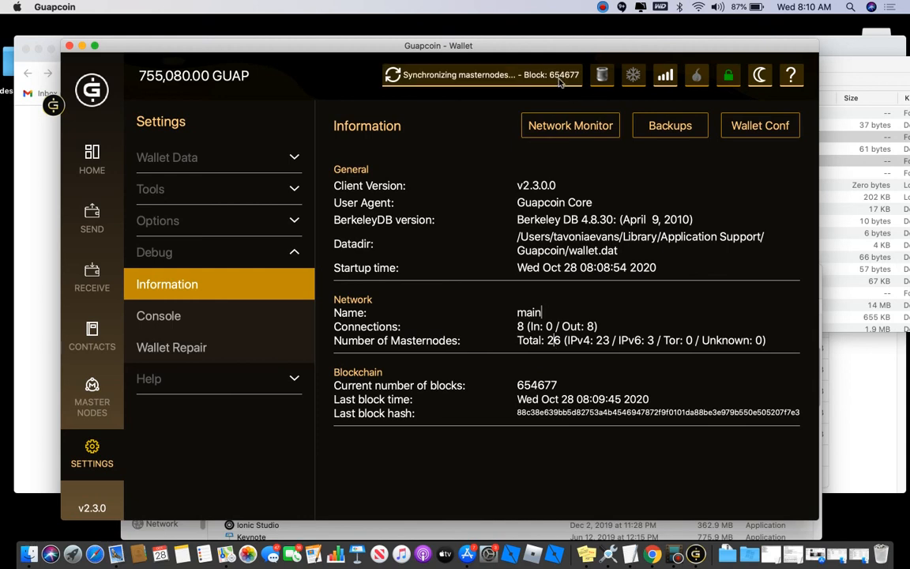
{"action": "mouse_move", "coordinate": [574, 74]}
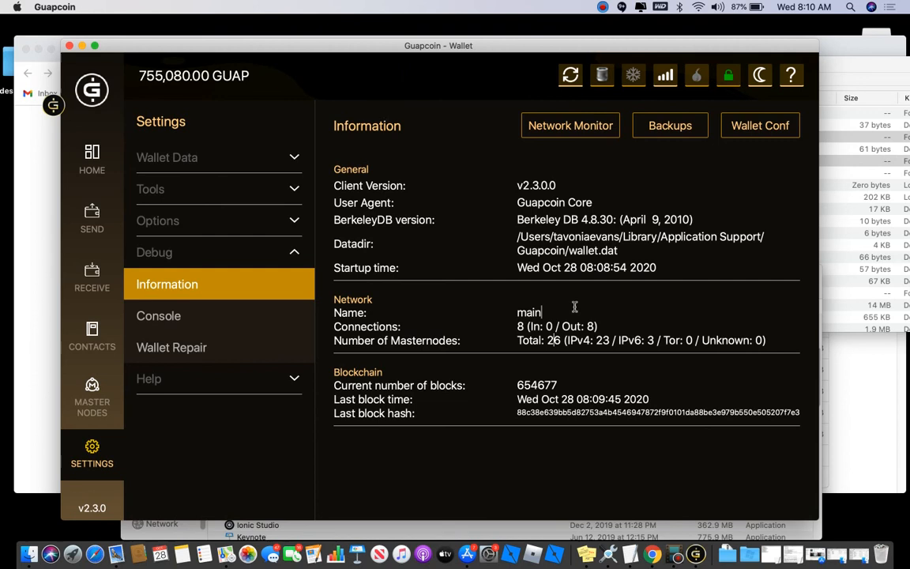
{"action": "double_click", "coordinate": [555, 340]}
{"action": "left_click", "coordinate": [560, 340]}
{"action": "mouse_move", "coordinate": [563, 74]}
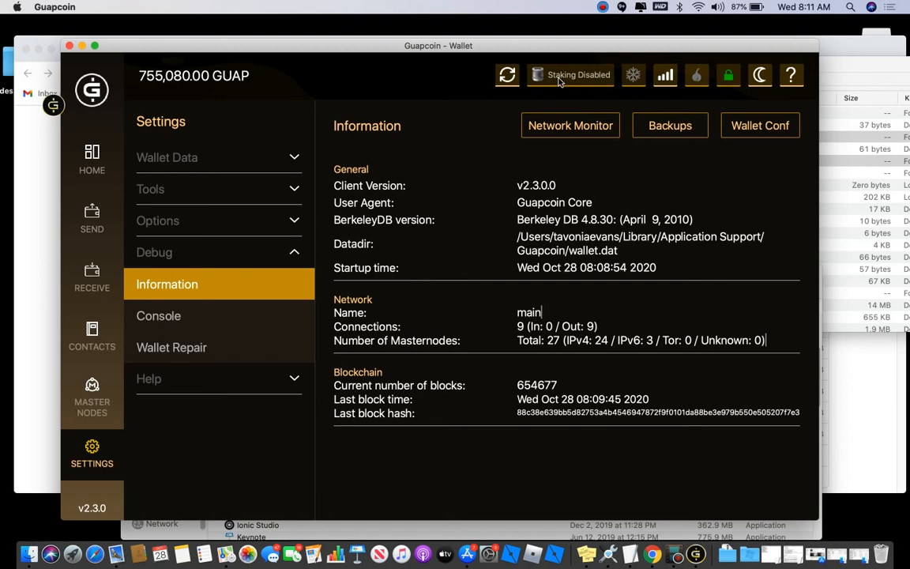
{"action": "mouse_move", "coordinate": [500, 79]}
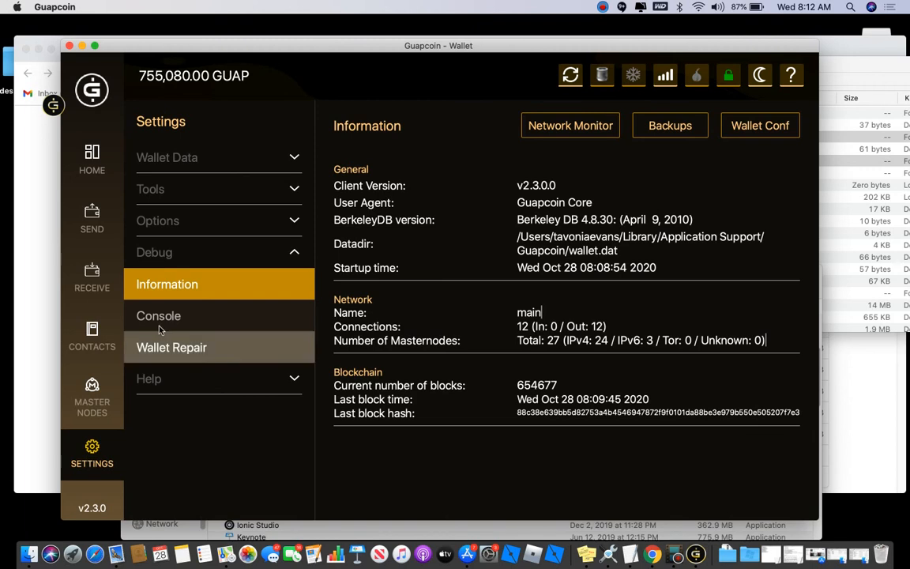
{"action": "left_click", "coordinate": [168, 290]}
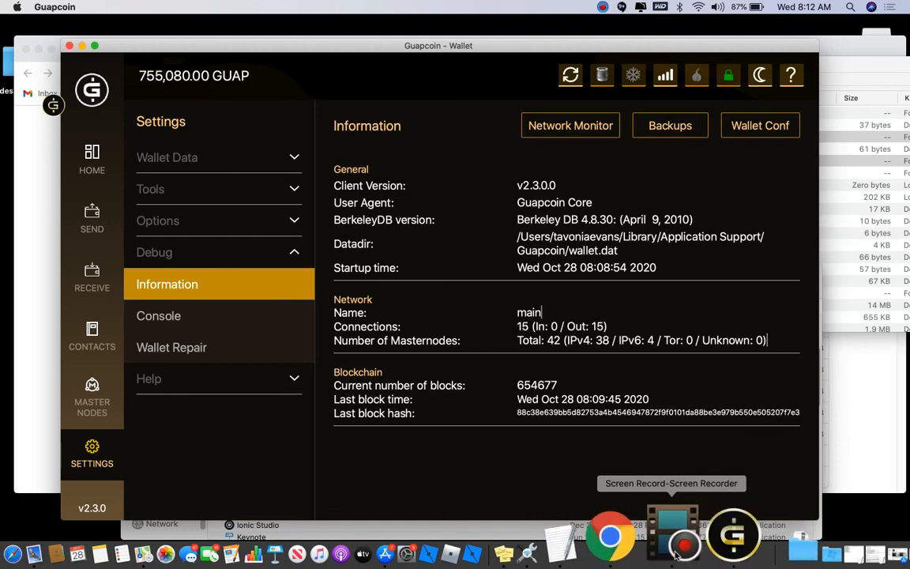
{"action": "left_click", "coordinate": [675, 556]}
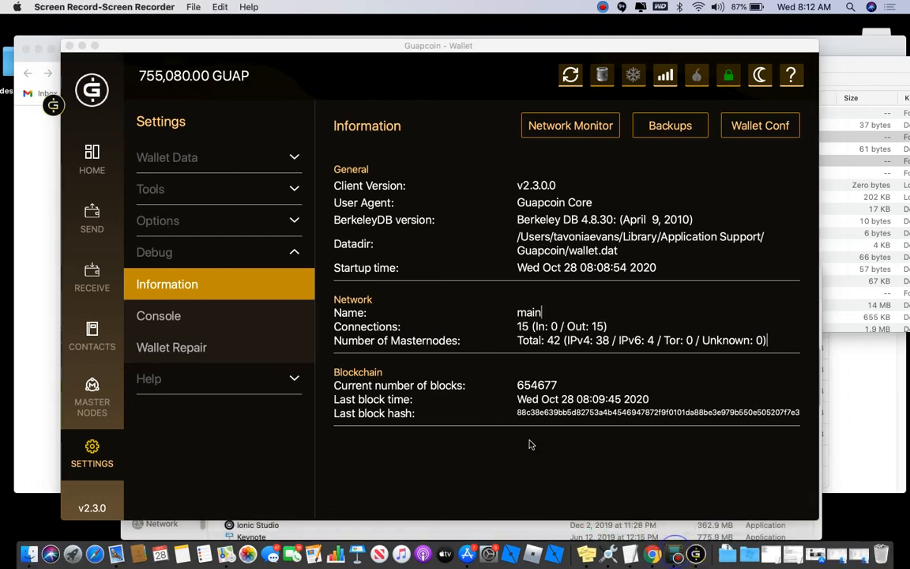